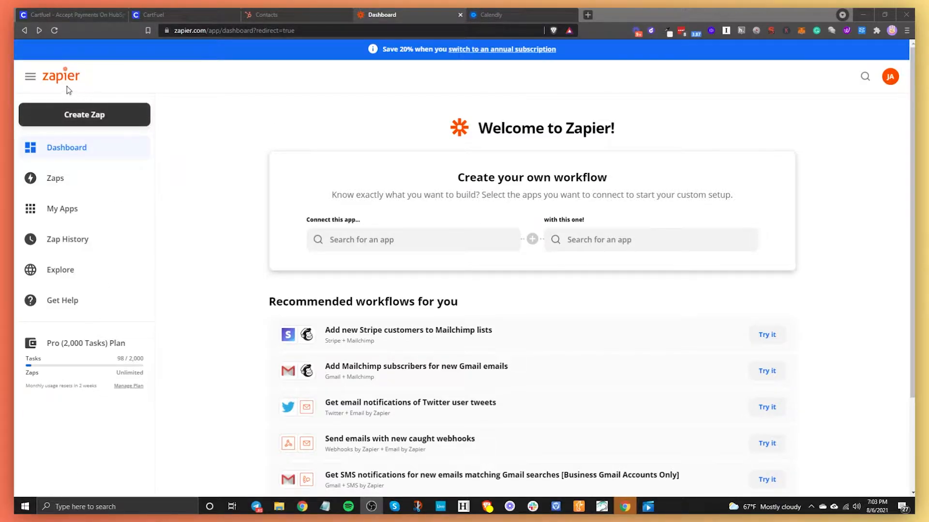
- Create a new Zap with Calendly as the trigger app and Invitee Created as the trigger event
click(73, 119)
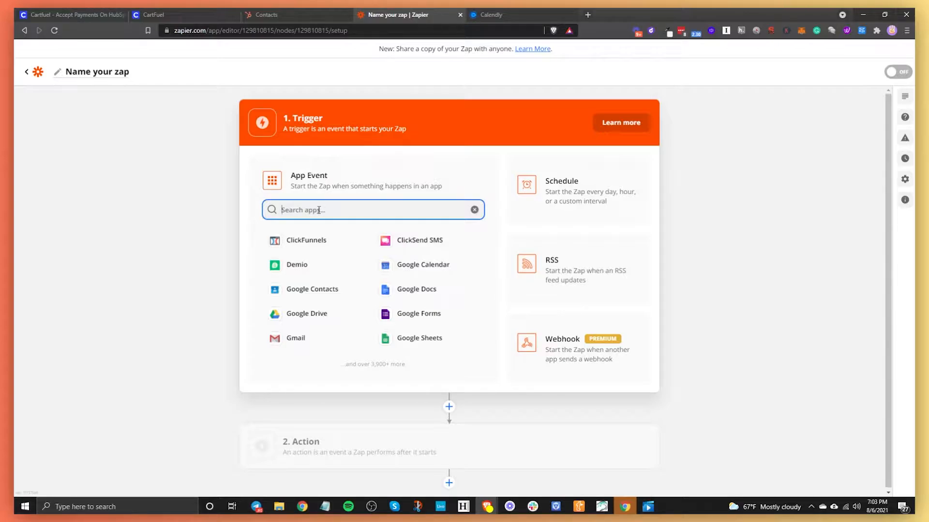
text(cal)
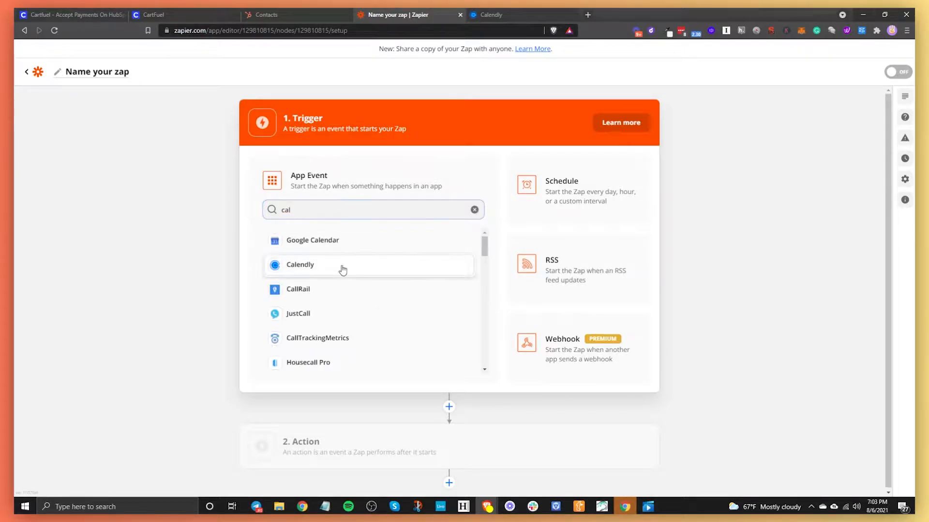
click(342, 269)
click(311, 242)
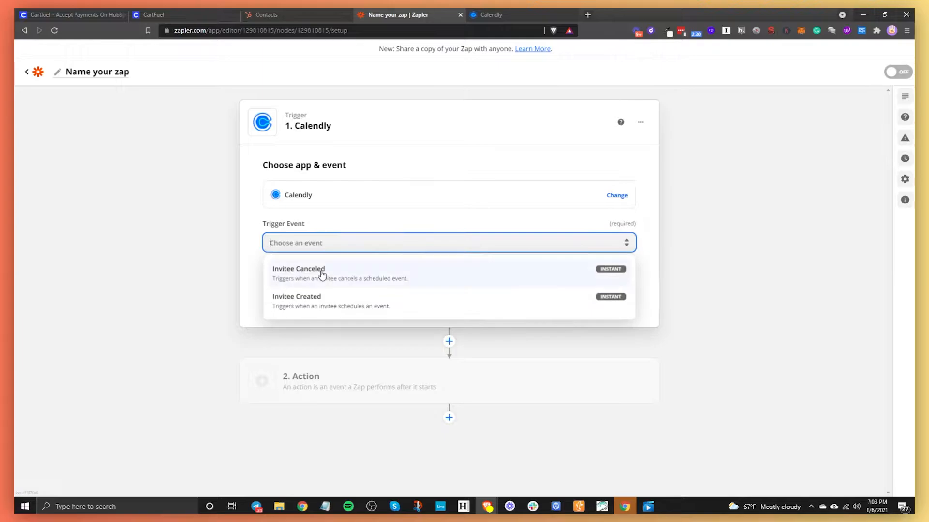
click(293, 305)
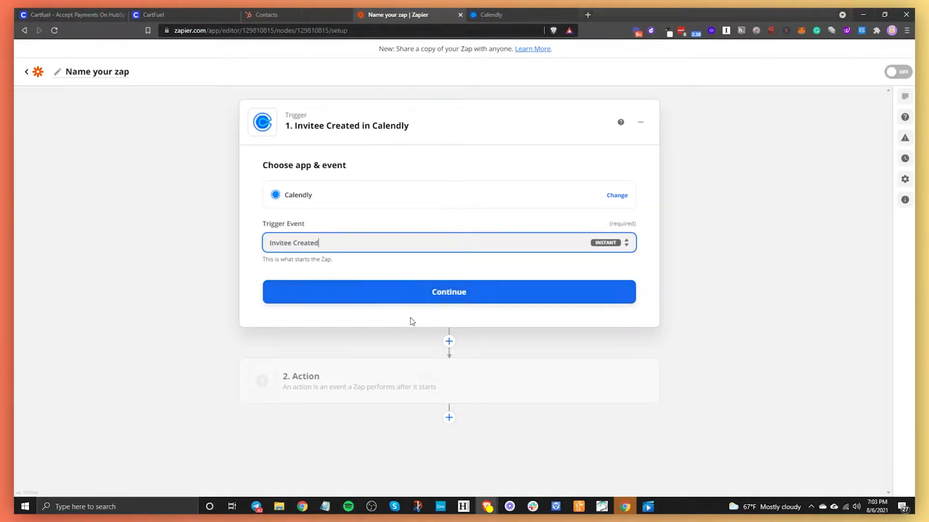
click(408, 296)
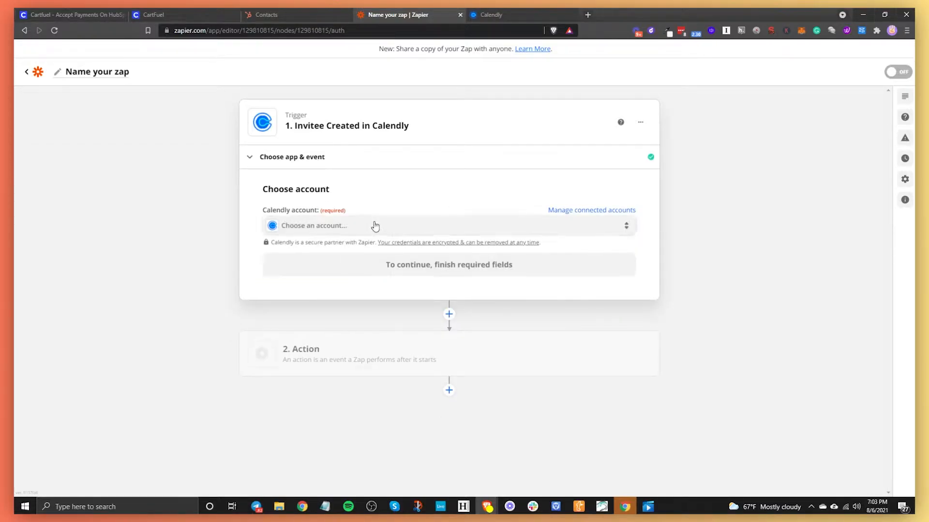
- Select the existing Calendly account for the trigger and continue to the trigger test
click(327, 235)
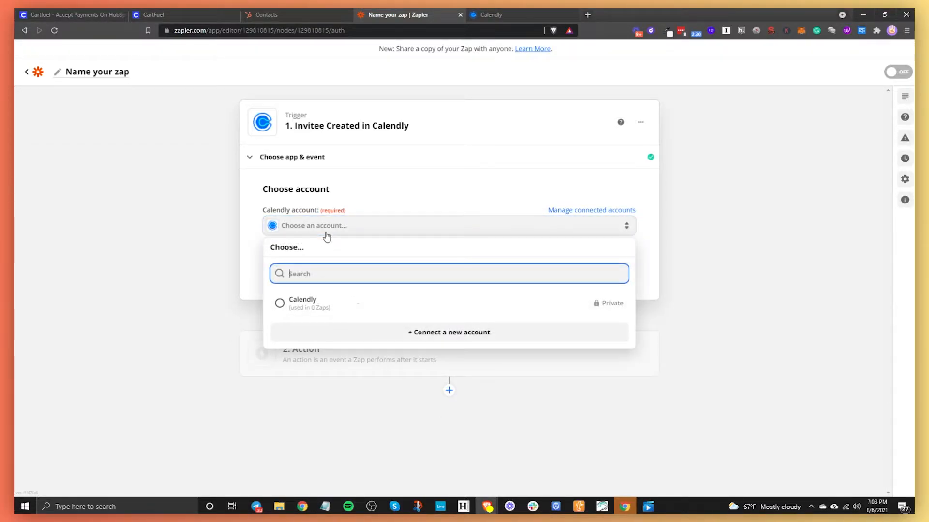
click(339, 310)
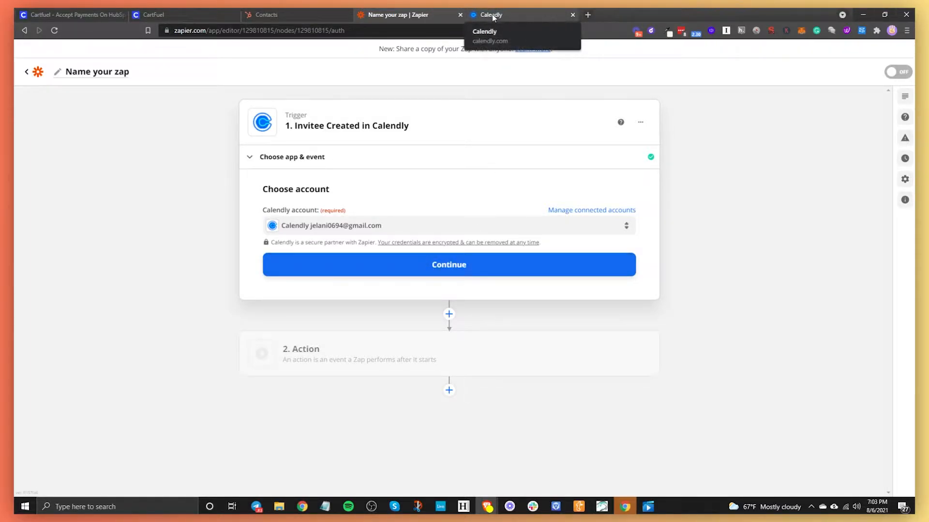
click(446, 267)
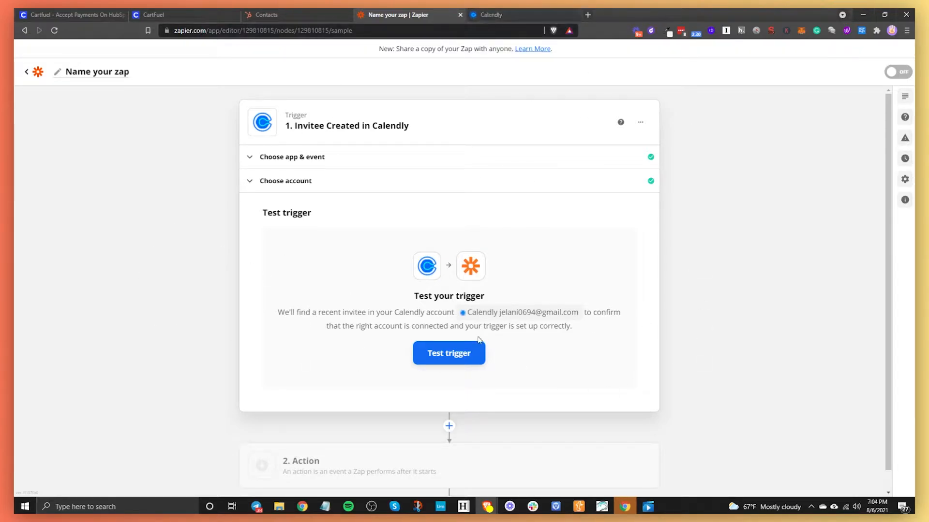
- Switch to Calendly, view the 15 Minute Meeting booking page, and return to the Zap in Zapier
key(ctrl+Tab)
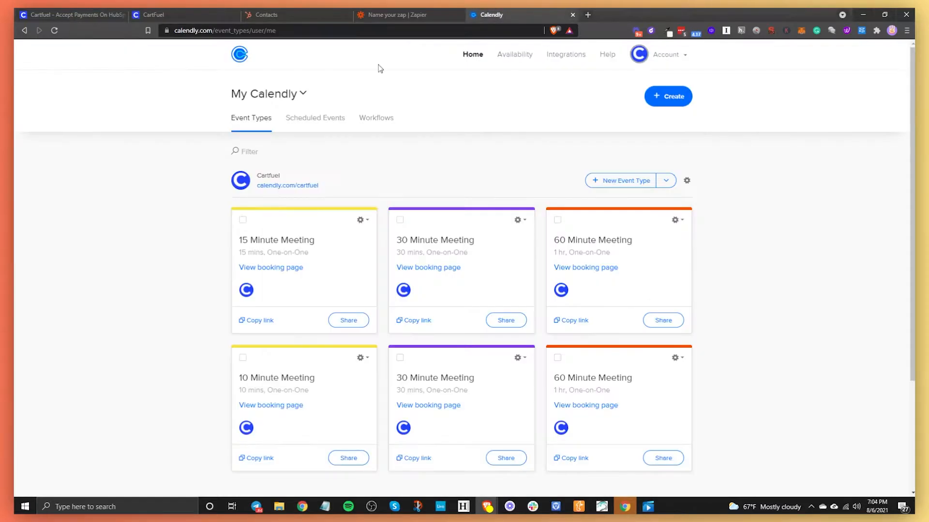
click(288, 266)
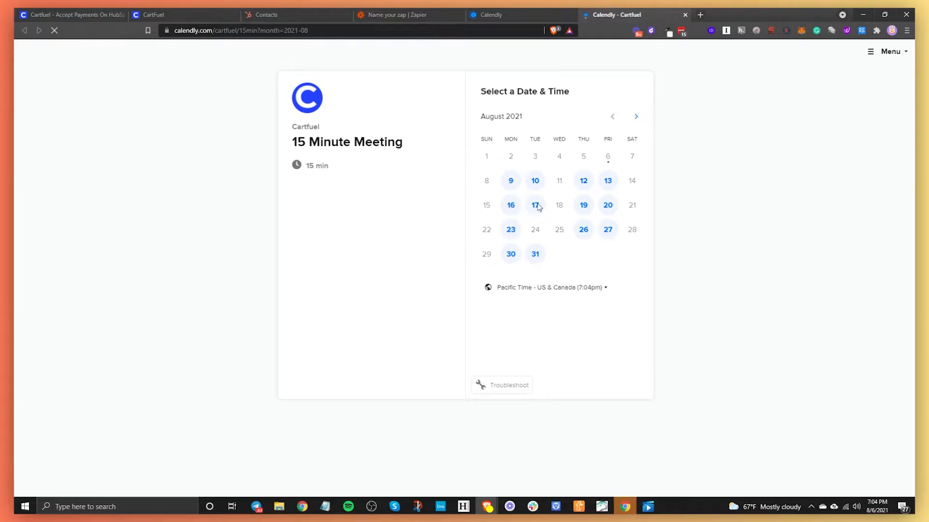
click(388, 16)
- Test the Calendly trigger and continue to the action setup with the sample invitee
click(430, 356)
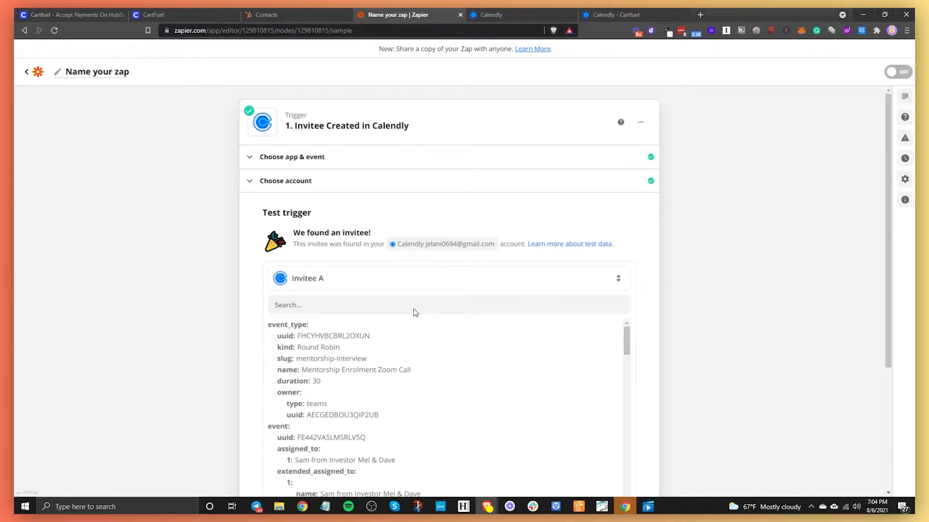
scroll(428, 343, down, 12)
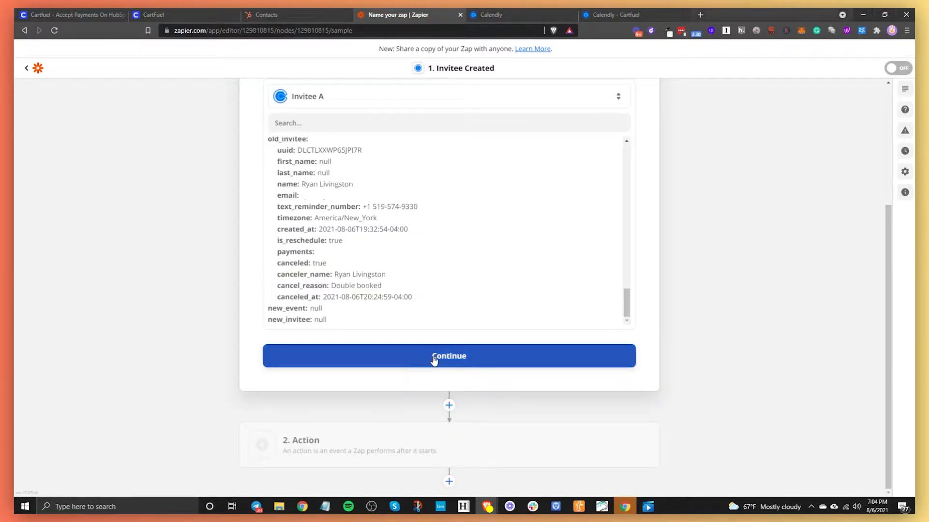
click(423, 366)
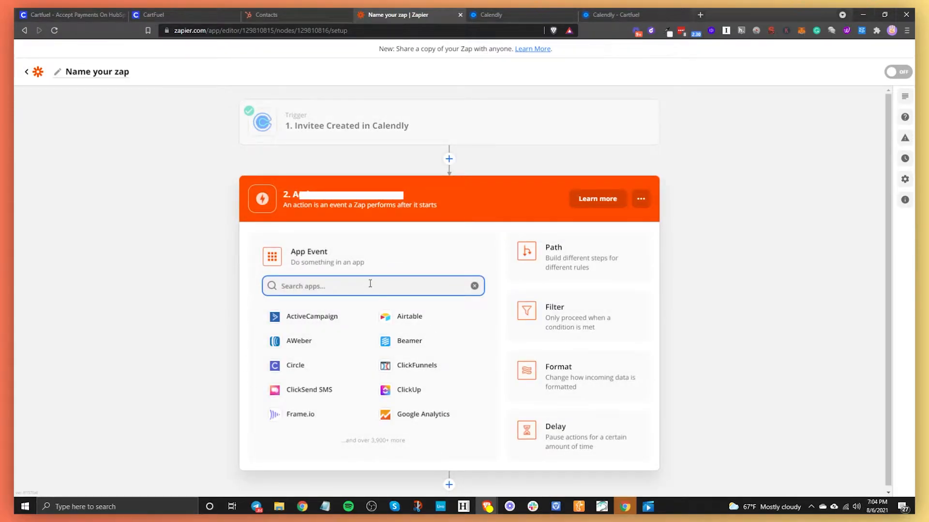
- Set the action app to HubSpot with Create Contact as the action event
text(hubspot)
click(300, 318)
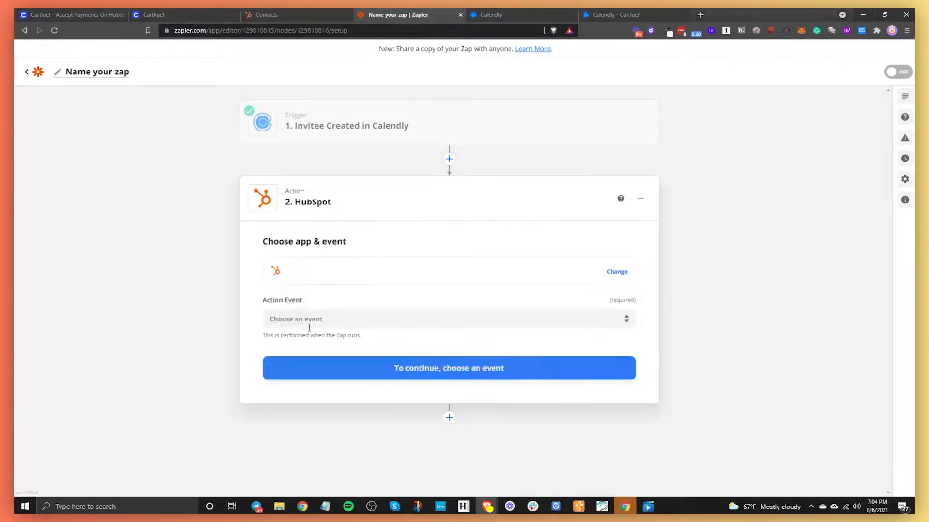
click(309, 319)
scroll(387, 423, down, 2)
scroll(387, 424, down, 1)
click(313, 386)
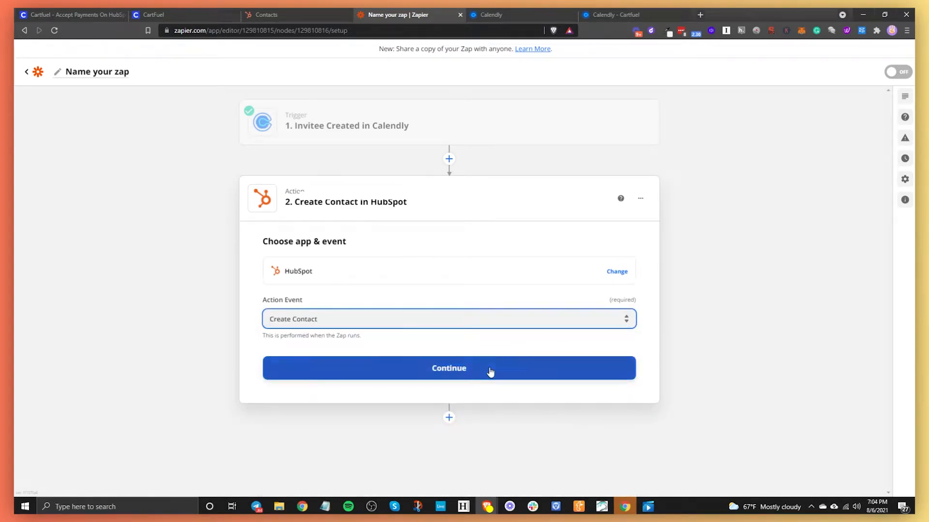
click(490, 371)
- Review the HubSpot accounts available to the Zap, then switch HubSpot itself to the Cartfuel test account
click(306, 302)
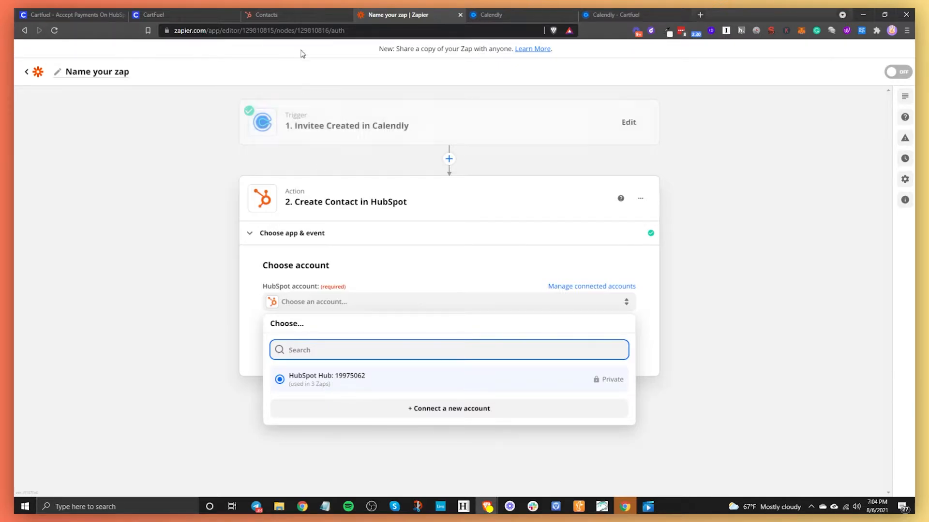
click(304, 10)
click(271, 50)
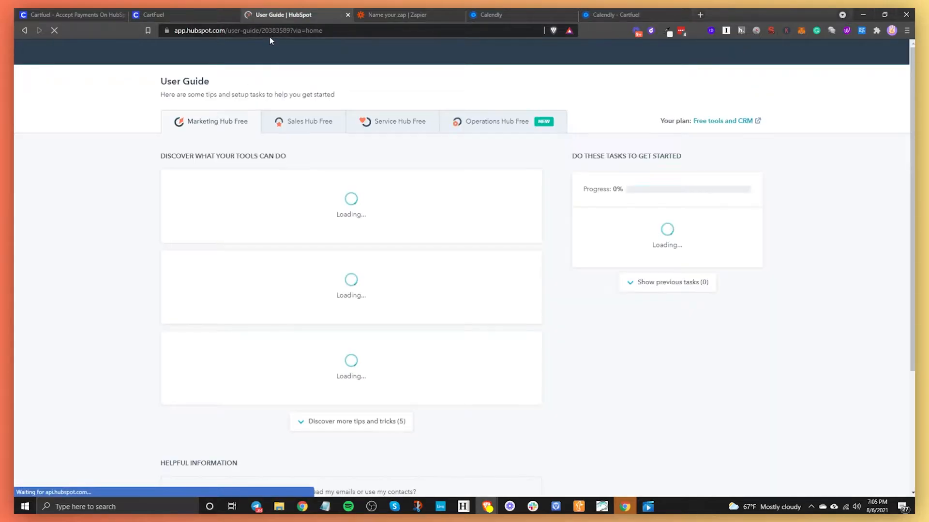
click(852, 52)
mouse_move(824, 141)
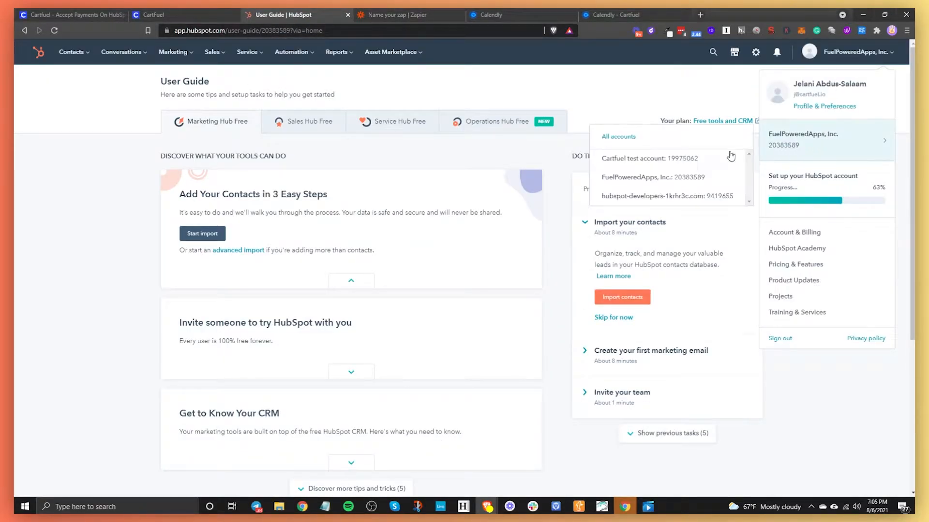
click(689, 168)
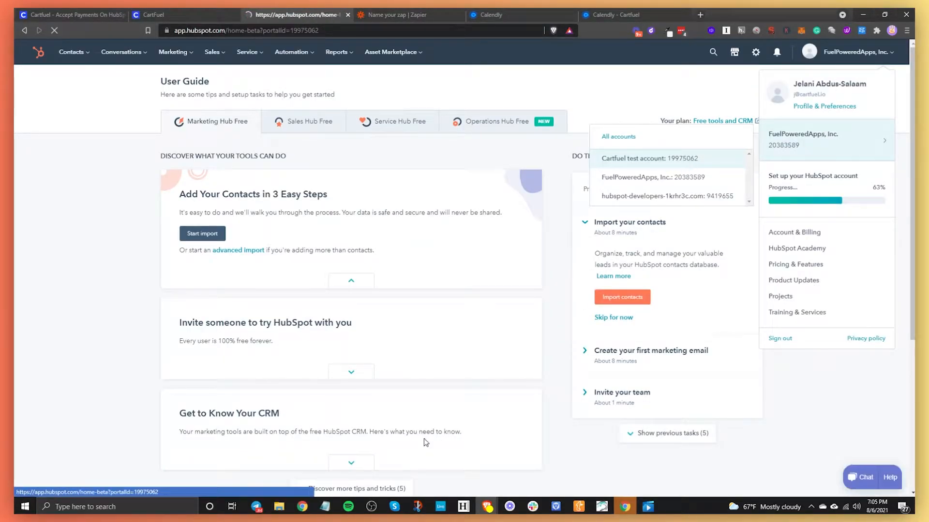
- Return to Zapier, select the connected HubSpot account for the Create Contact action, and continue to its field setup
click(415, 11)
click(367, 301)
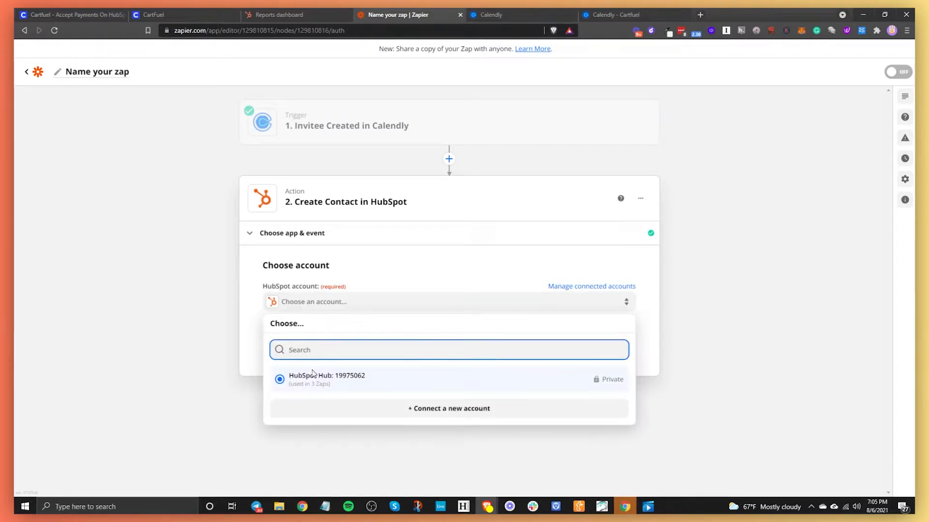
click(322, 378)
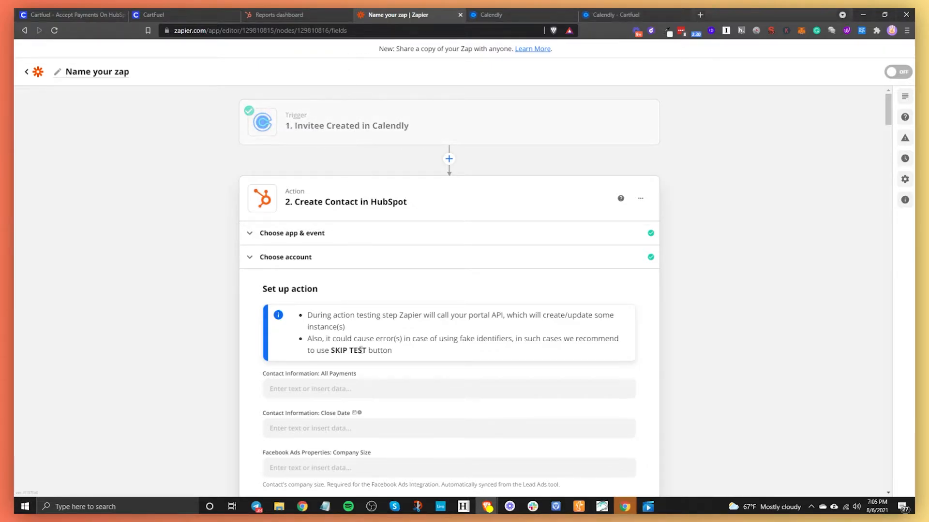
- Look through the Create Contact action's fields and search the page for "email"
scroll(411, 382, down, 6)
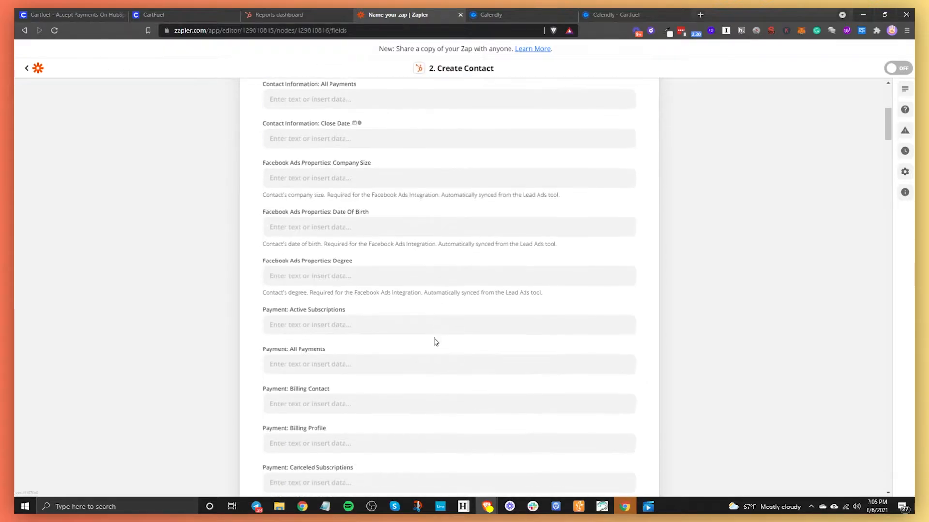
scroll(367, 264, down, 8)
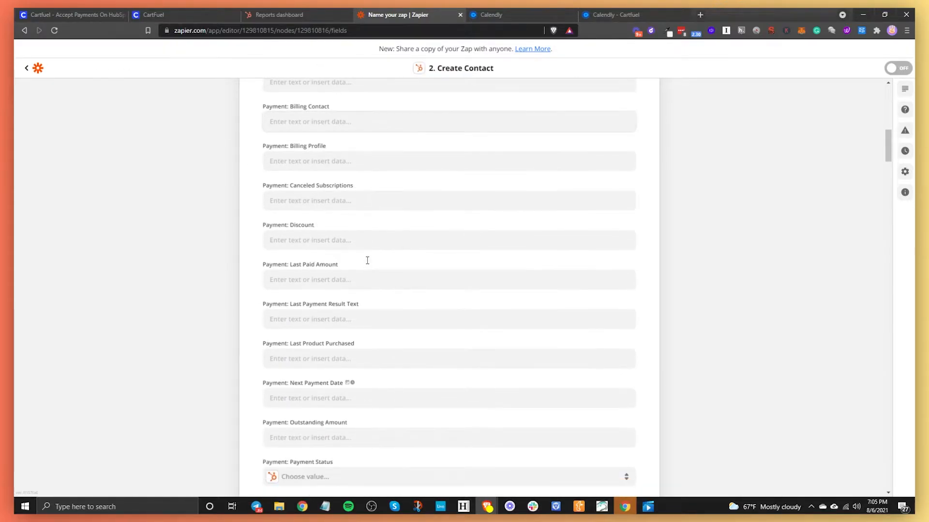
scroll(368, 264, down, 14)
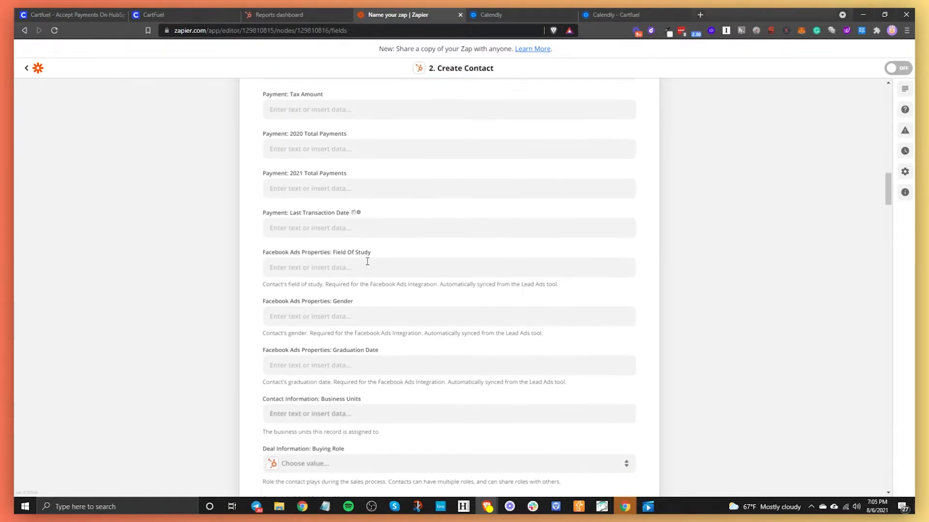
scroll(367, 262, down, 8)
scroll(367, 263, up, 20)
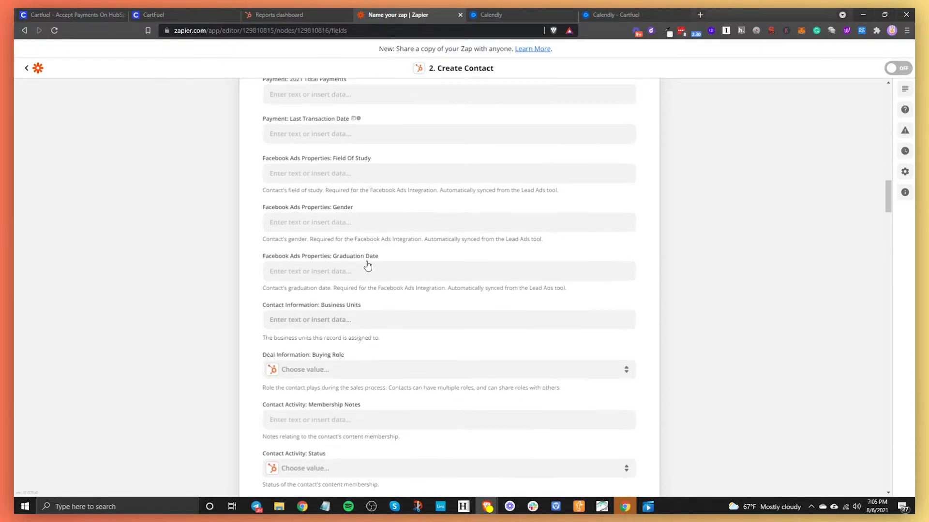
scroll(367, 265, up, 15)
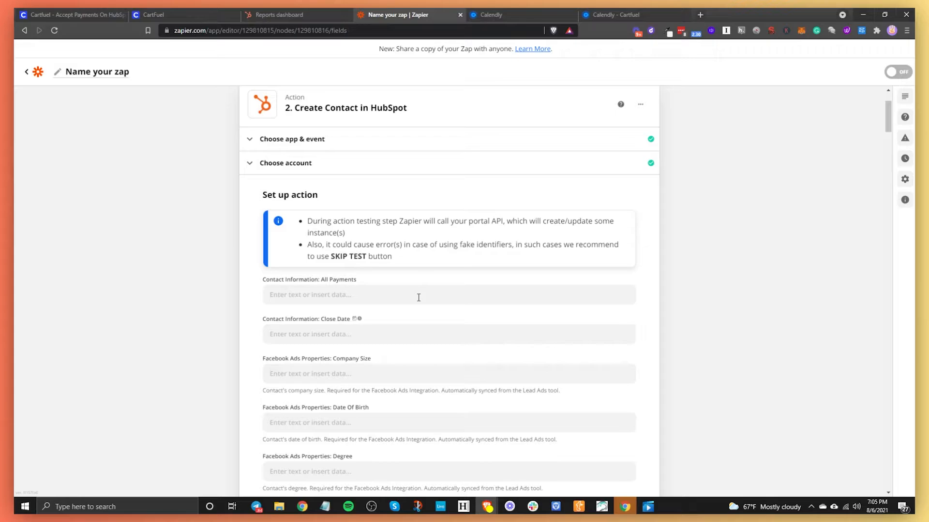
key(ctrl+f)
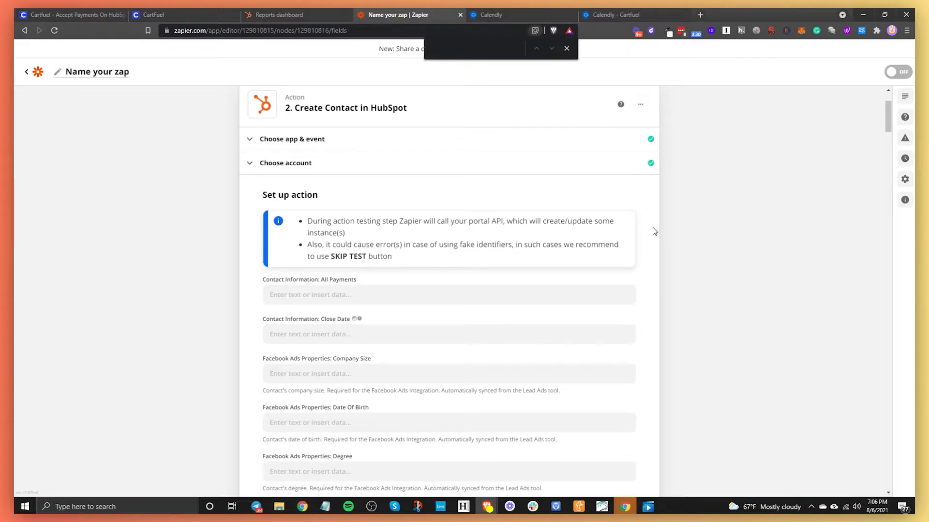
text(email)
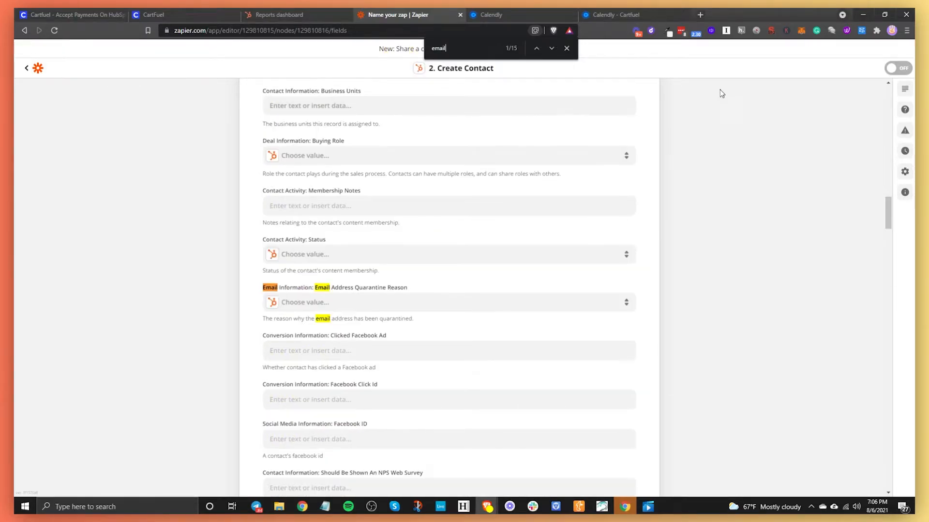
click(549, 49)
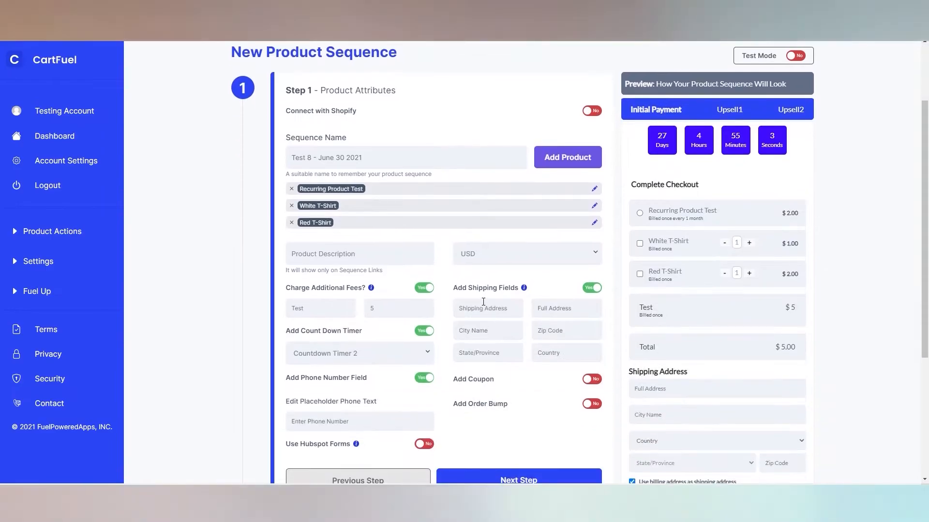
- Copy the Main Product Code of the CartFuel product sequence and open its checkout page
scroll(702, 198, down, 2)
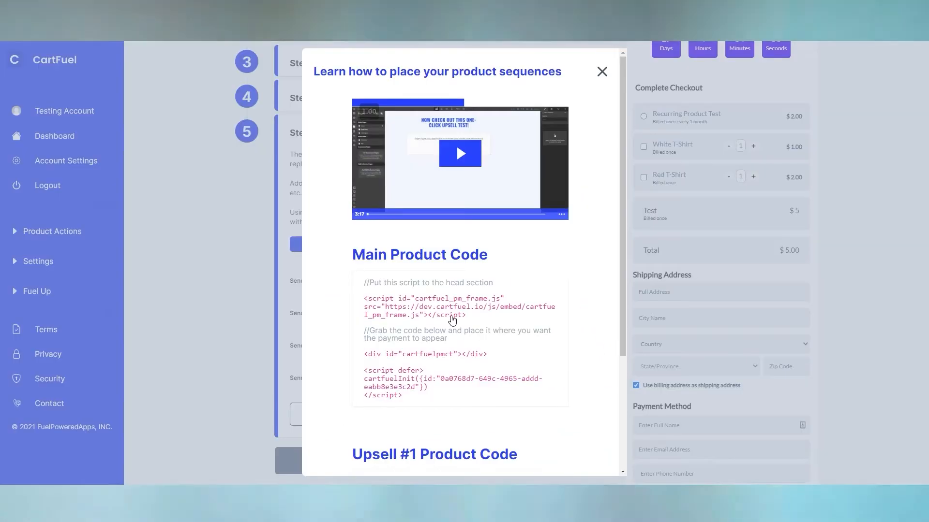
click(415, 305)
scroll(459, 242, down, 4)
click(377, 196)
click(460, 349)
click(423, 403)
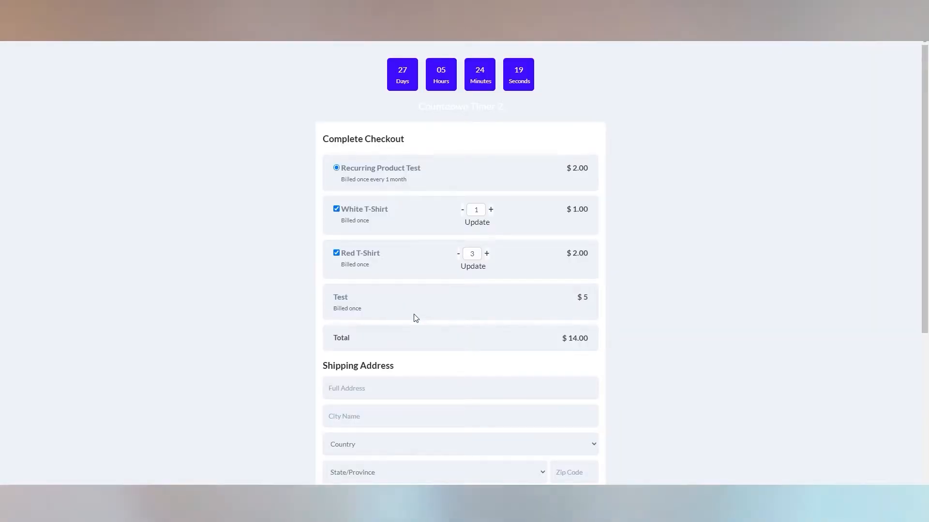
- Submit the CartFuel checkout for the selected products and accept the Black T-Shirt upsell
scroll(413, 317, down, 2)
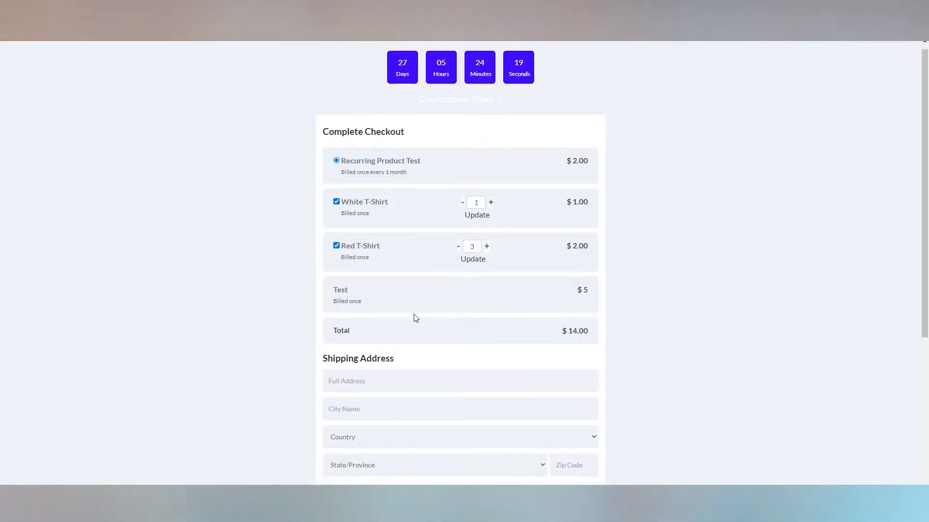
scroll(414, 317, down, 2)
click(502, 388)
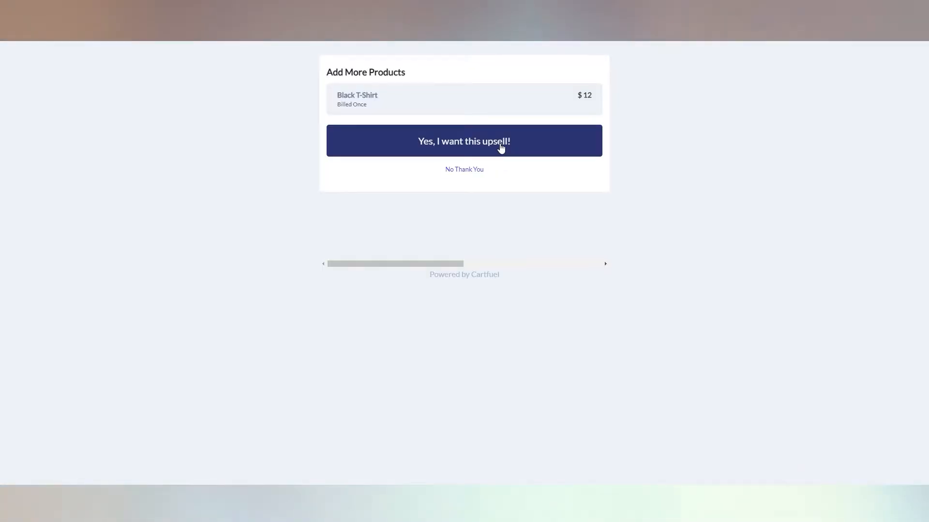
click(501, 149)
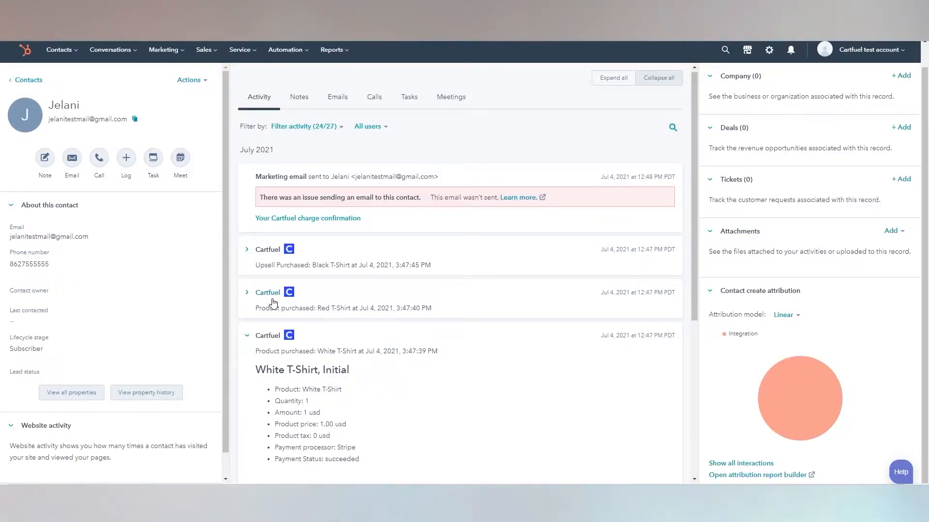
- Expand the Cartfuel Red T-Shirt purchase entry in the HubSpot contact's activity to examine its details
click(273, 300)
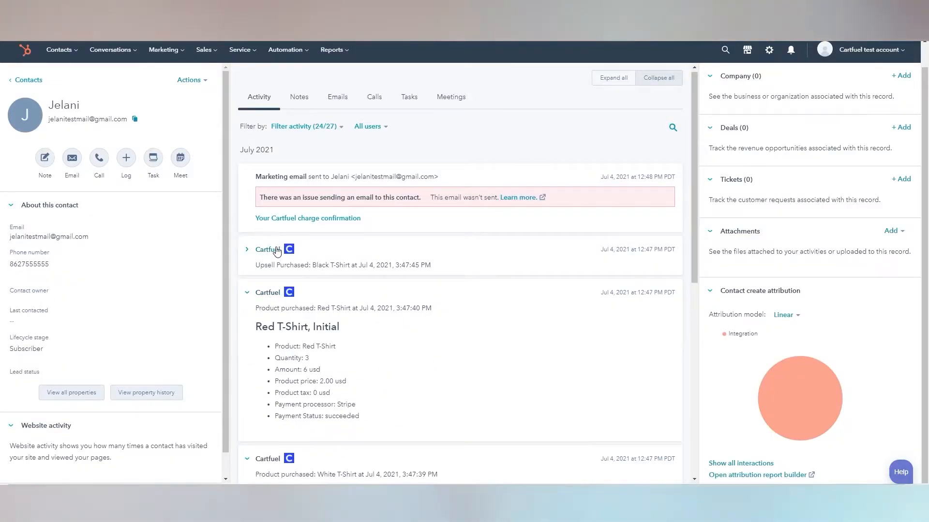
- Expand the Black T-Shirt upsell entry and examine the other Cartfuel purchase entries in the contact's activity
click(277, 252)
scroll(415, 337, down, 8)
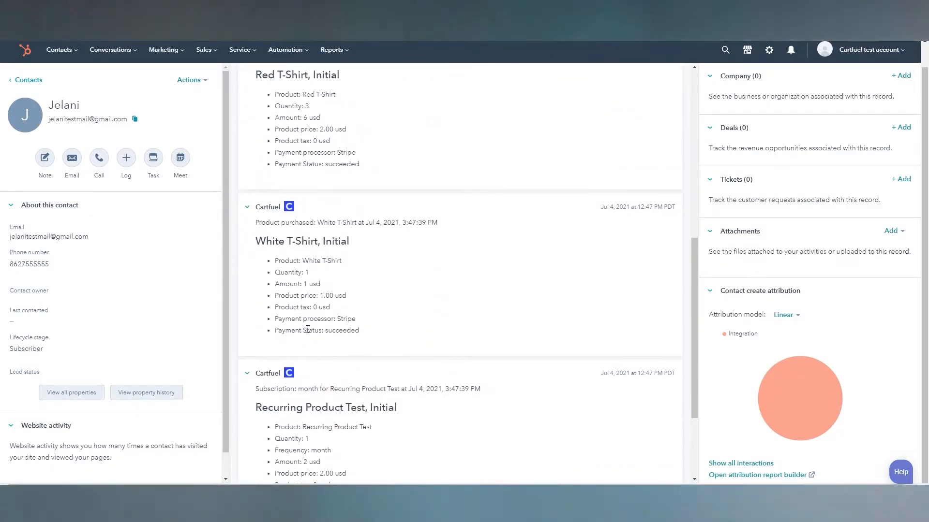
scroll(308, 330, down, 3)
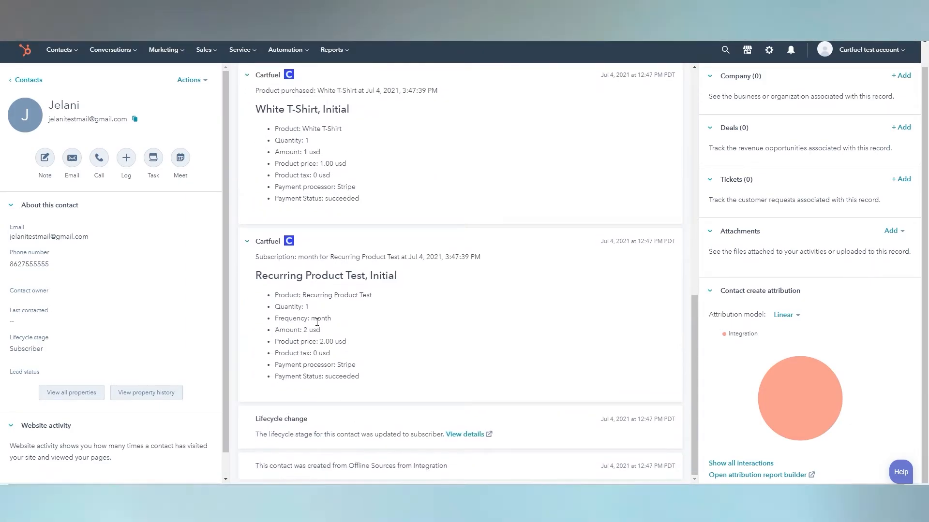
scroll(317, 322, up, 8)
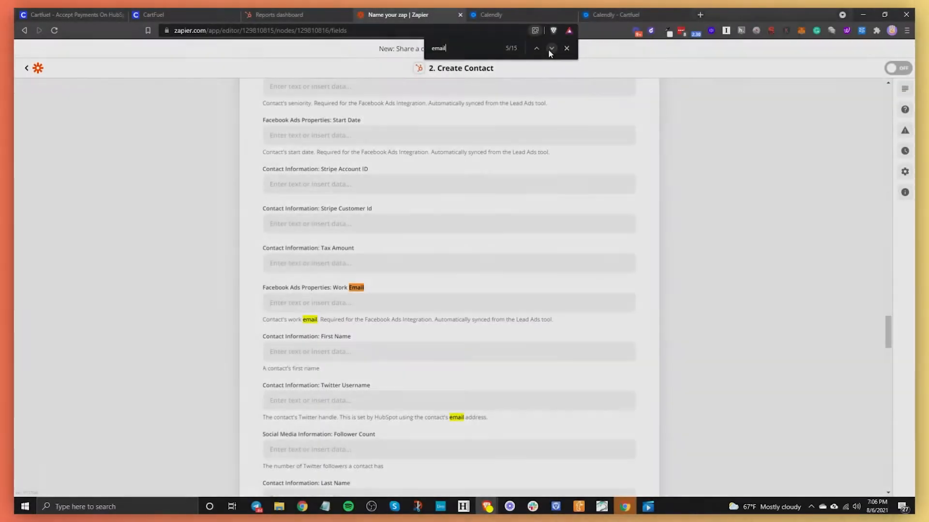
- Find the Contact Information: Email field in the Create Contact action and map it to the Calendly Invitee Email
click(551, 49)
click(550, 48)
click(550, 48)
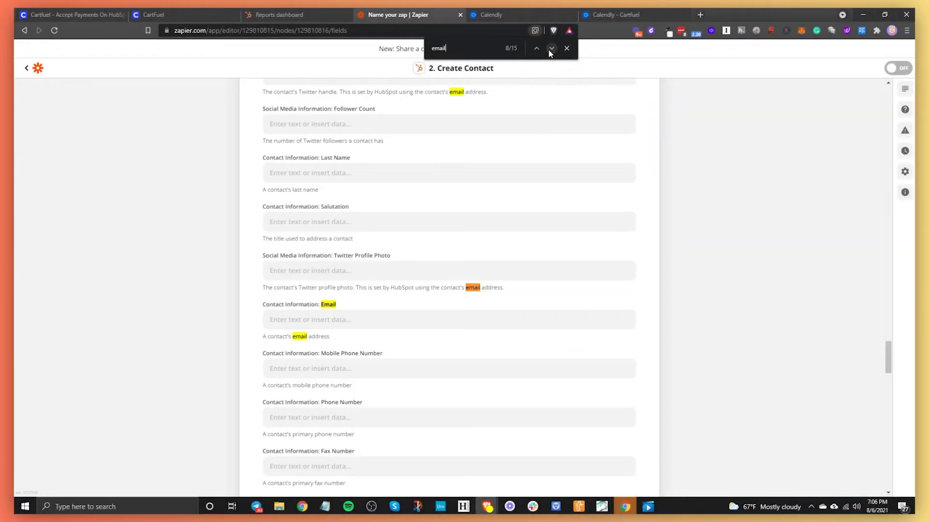
click(318, 325)
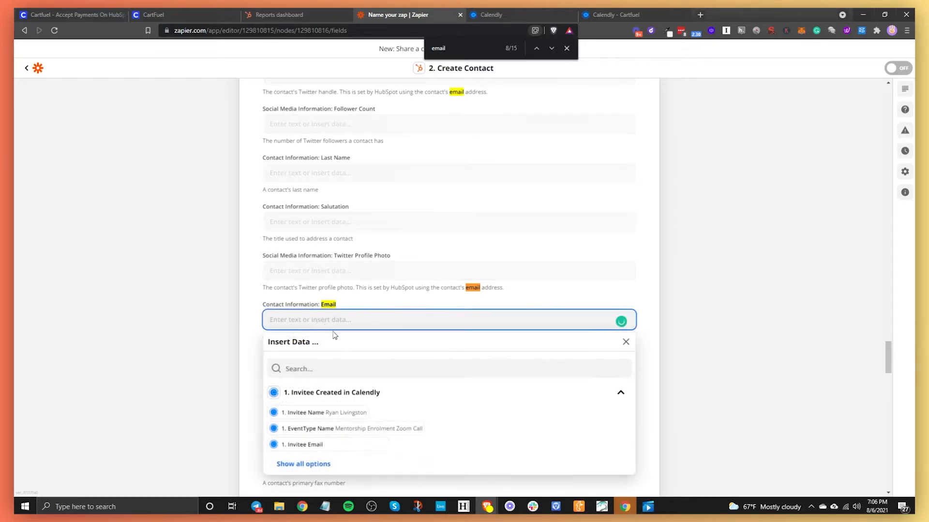
click(363, 447)
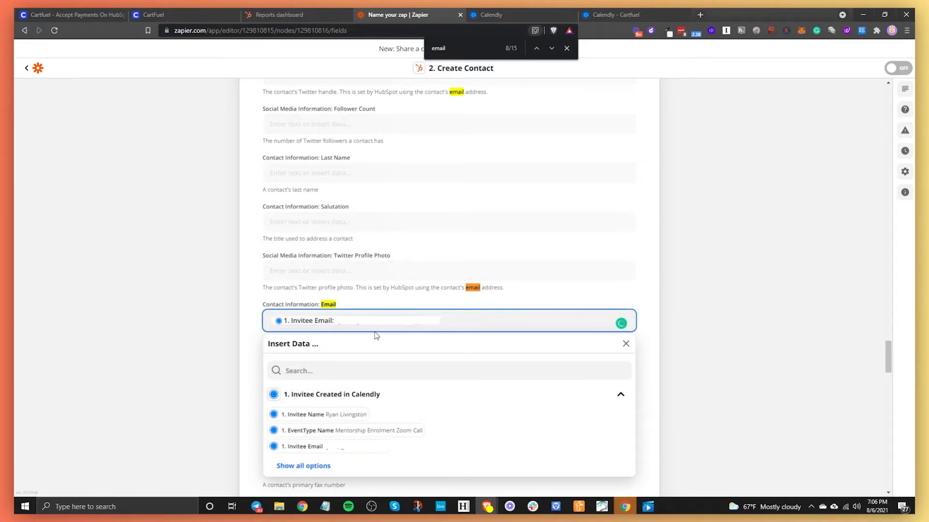
click(685, 316)
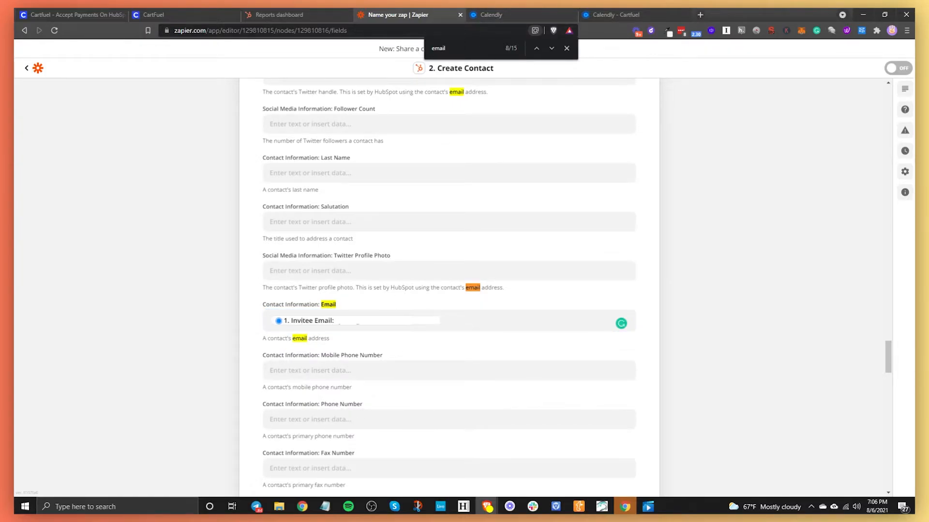
- Find the Contact Information: First Name field by searching "first name" and map it to the Calendly Invitee First Name
text(first name)
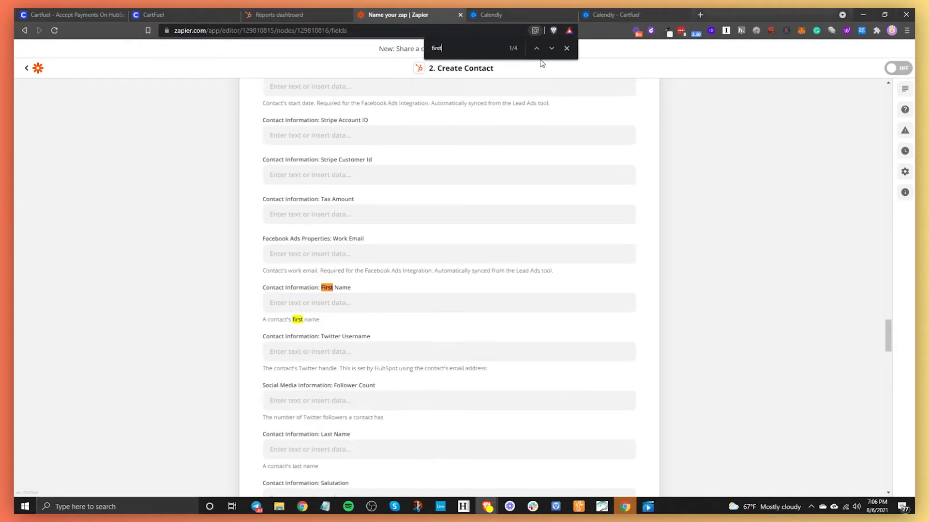
click(327, 306)
click(343, 382)
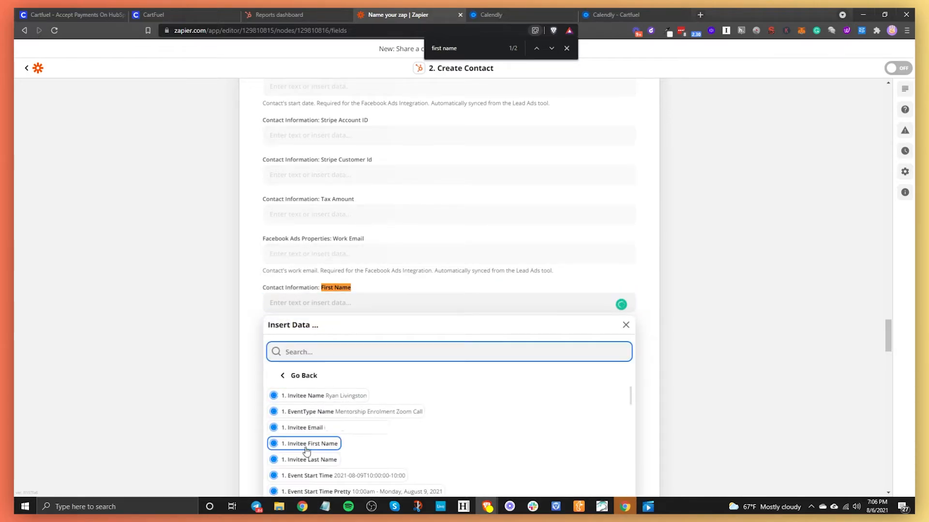
click(308, 444)
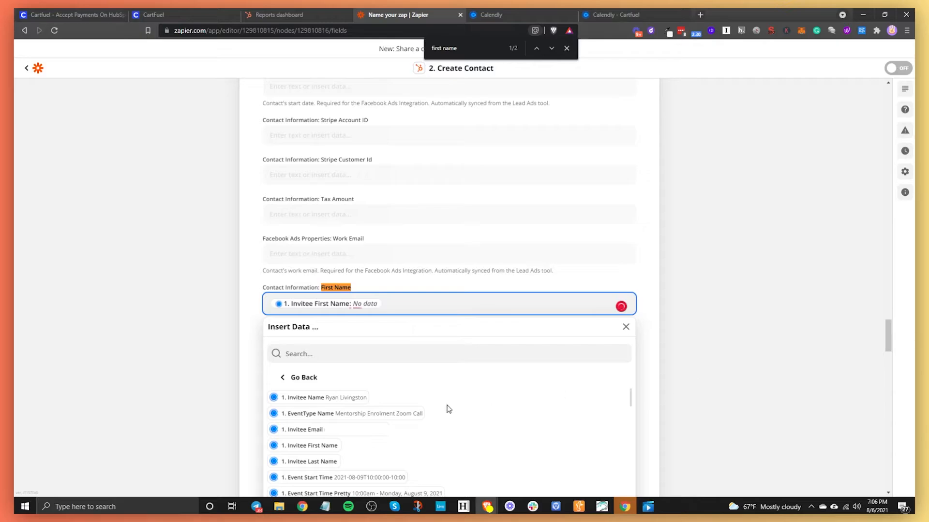
click(321, 268)
- Search the Create Contact fields for "full" and look through the contact information fields for a full name field
key(ctrl+f)
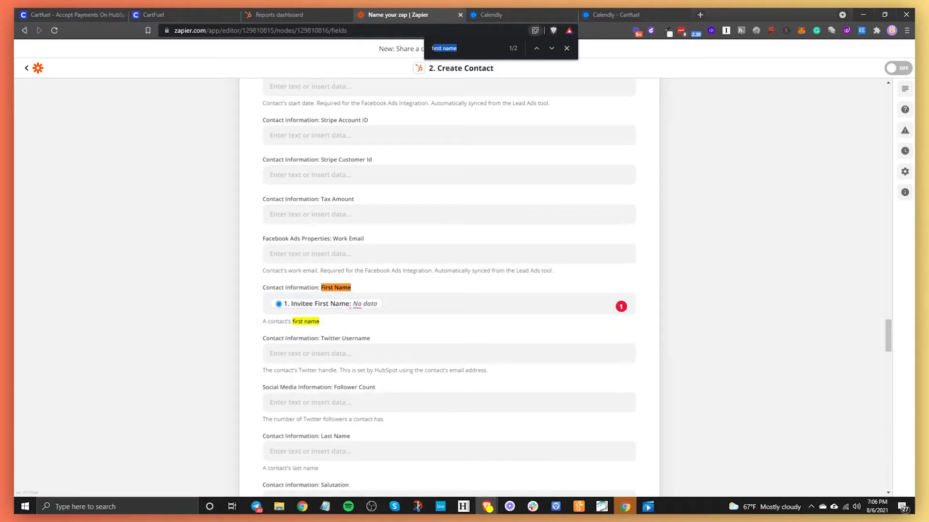
text(full)
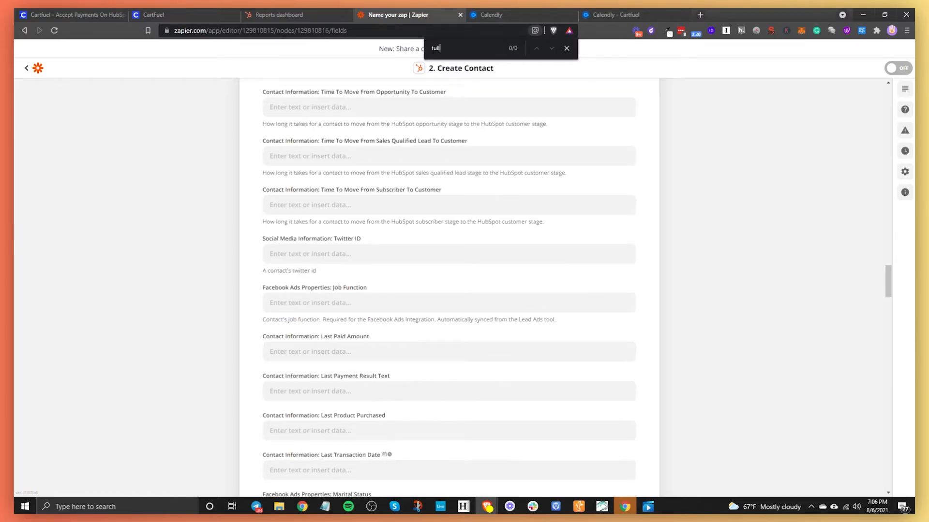
key(BackSpace)
key(BackSpace)
key(BackSpace)
key(BackSpace)
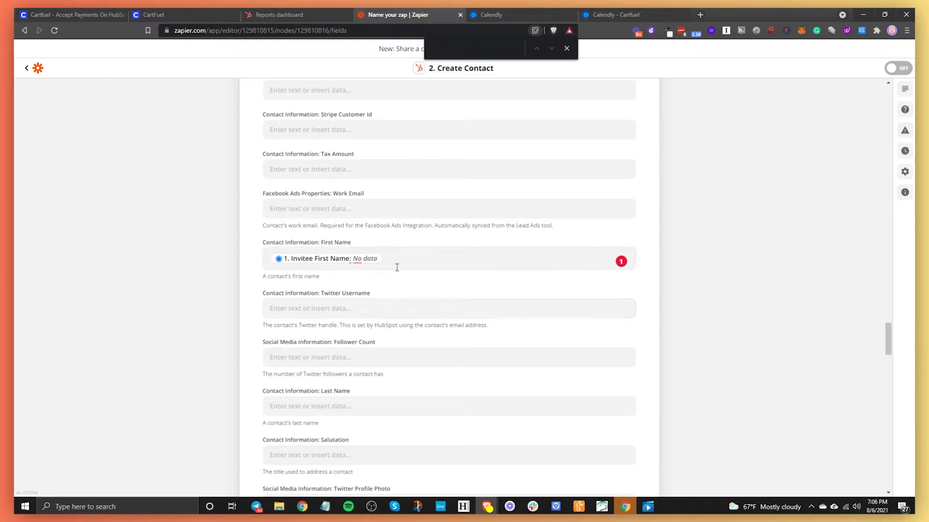
click(397, 268)
scroll(388, 317, down, 15)
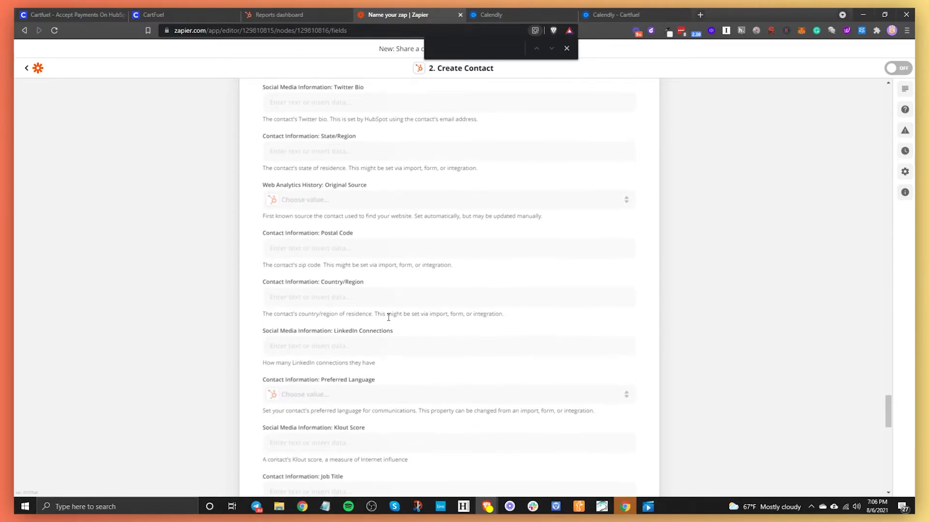
scroll(365, 256, up, 8)
scroll(365, 256, up, 6)
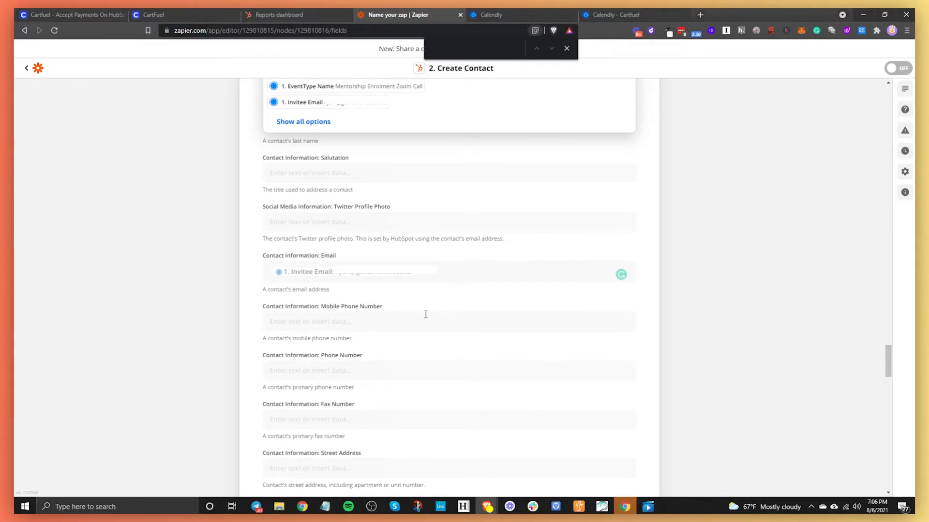
- Switch to HubSpot and start creating a new contact property in the account's property settings
click(279, 14)
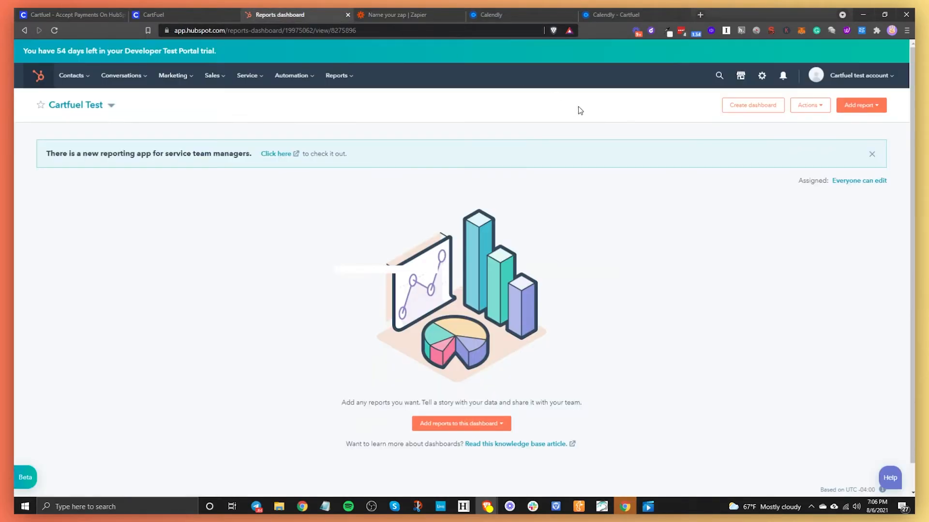
click(762, 76)
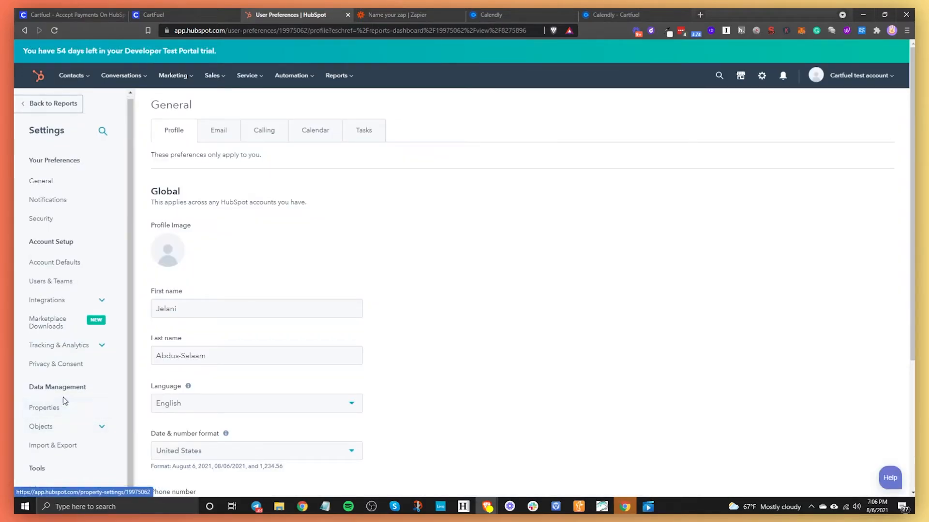
click(63, 405)
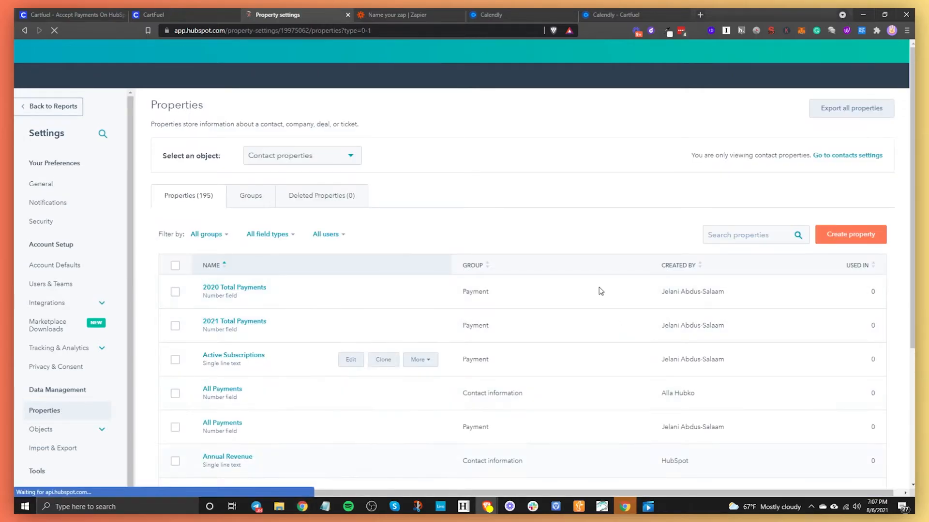
click(850, 234)
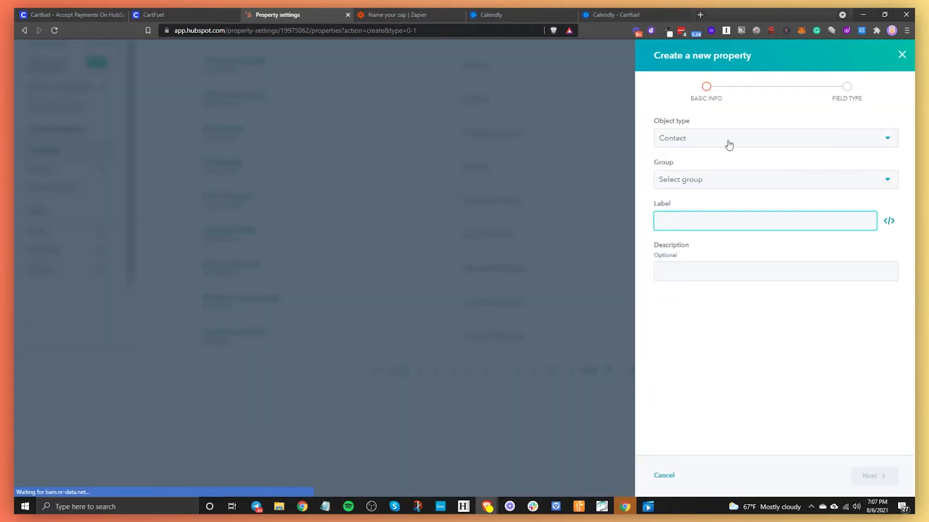
- Create the contact property "Full Name" in the Contact information group with the single-line text field type
click(695, 183)
click(705, 249)
click(691, 222)
text(Full Name)
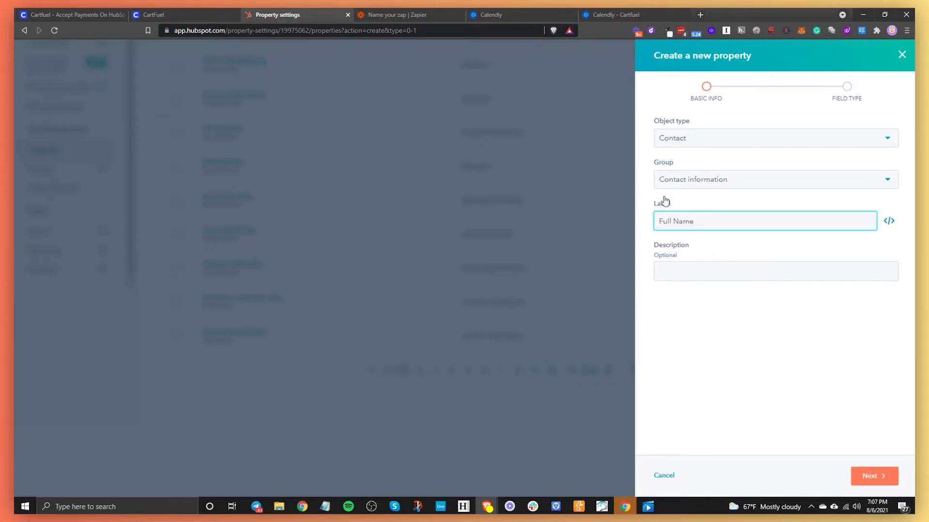
click(881, 480)
click(719, 157)
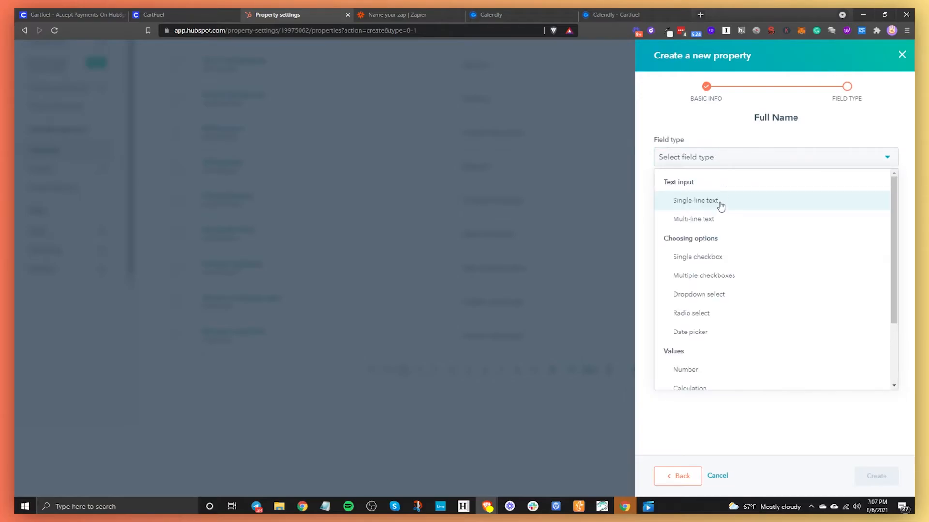
click(720, 207)
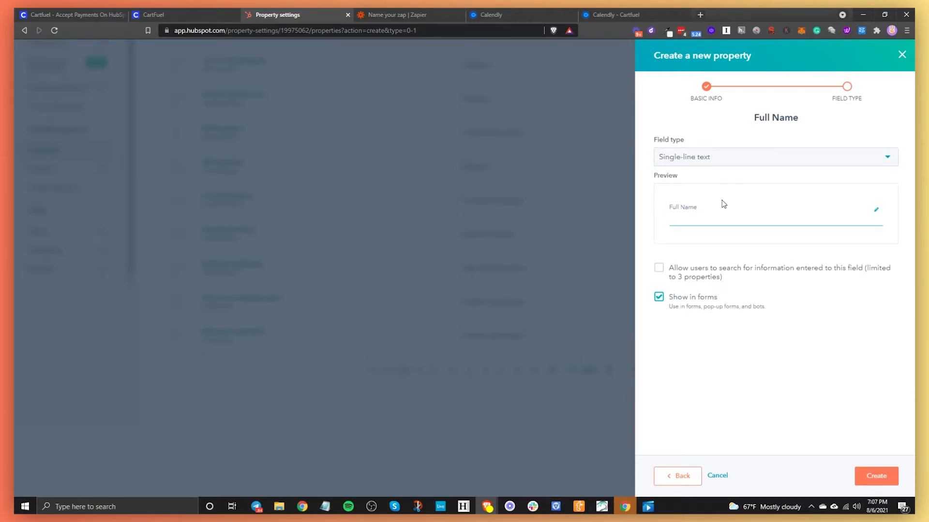
click(876, 476)
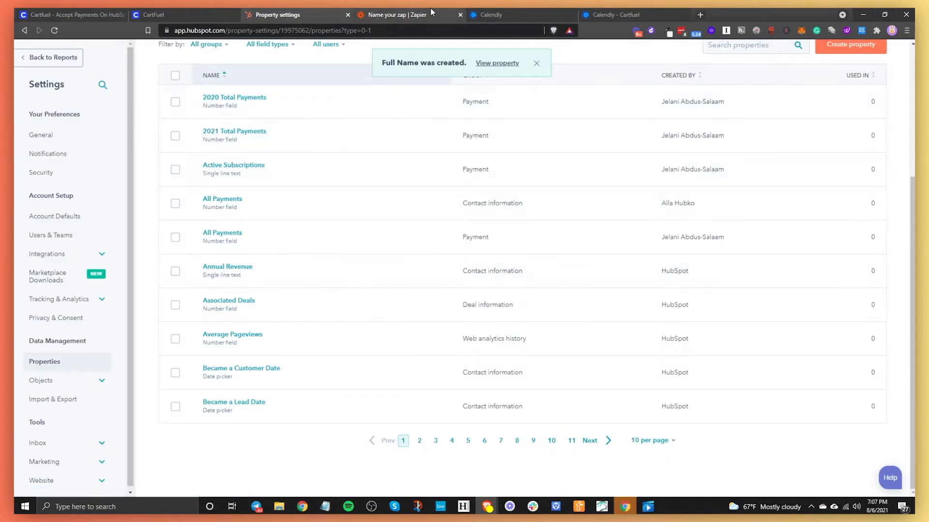
- Switch back to the Zapier zap and refresh the Create Contact action's fields
click(398, 15)
scroll(368, 425, down, 10)
scroll(319, 427, down, 1)
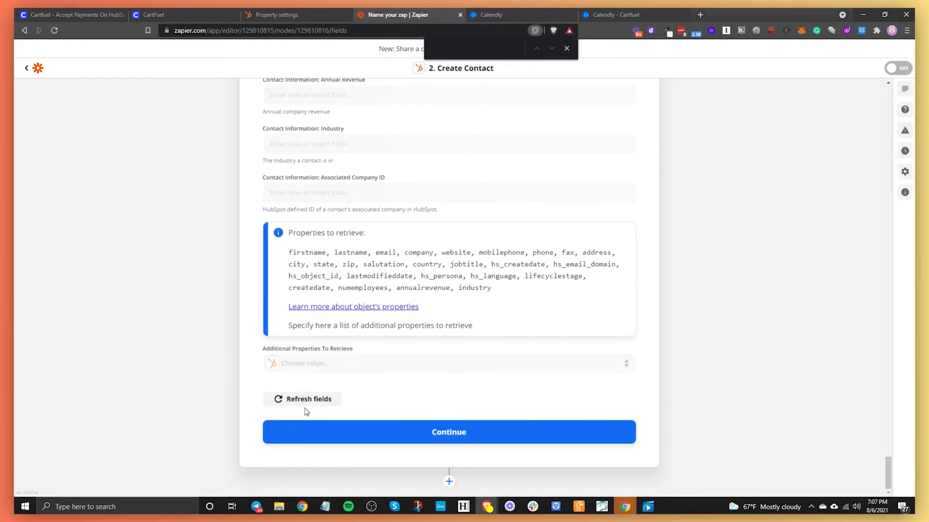
click(305, 405)
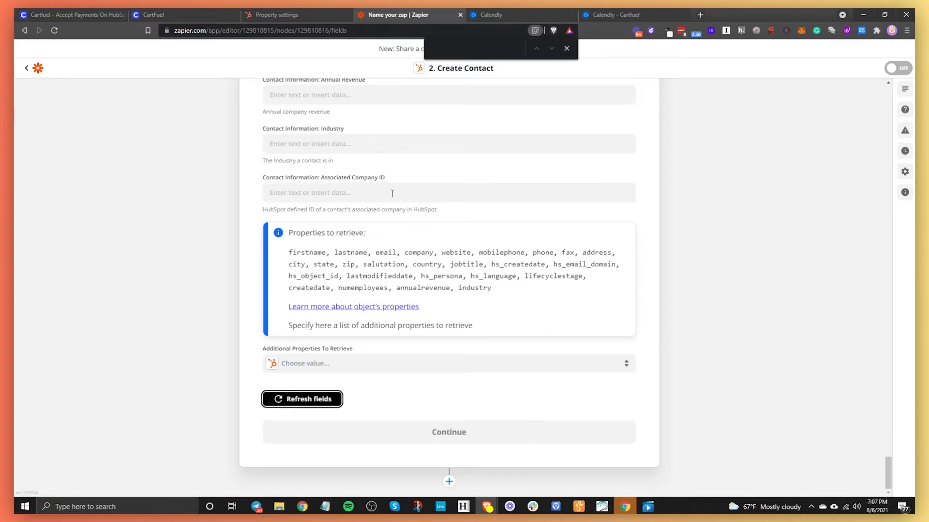
- Find the Contact Information: Full Name field by searching "full" and map it to the Calendly Invitee Name
scroll(378, 364, up, 2)
scroll(379, 365, up, 4)
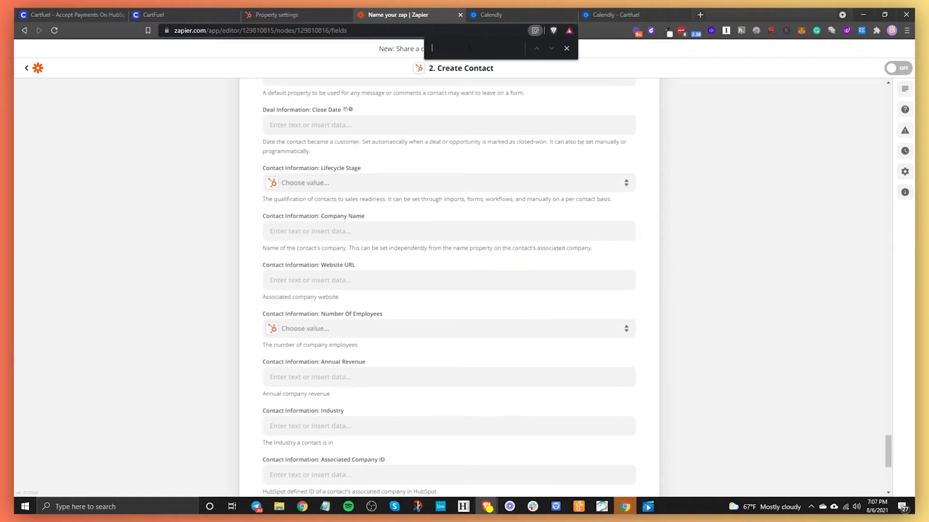
text(full)
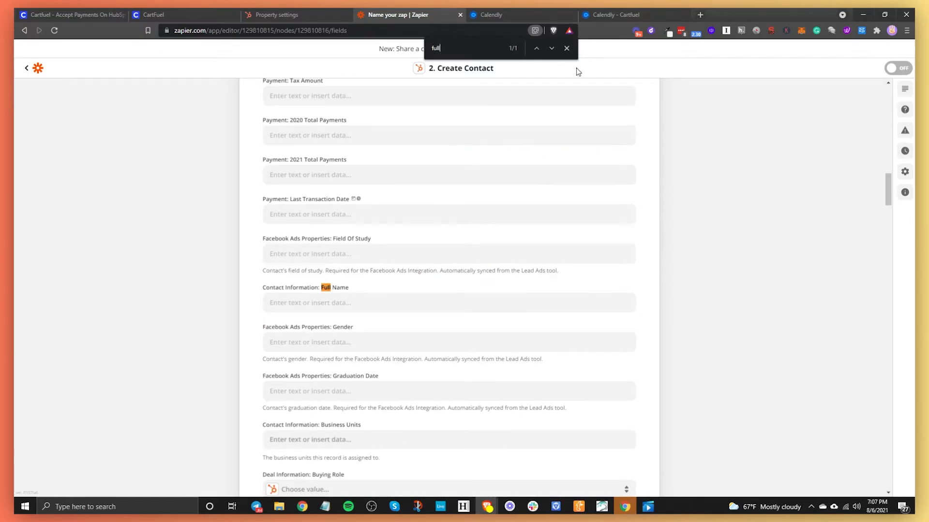
click(312, 306)
click(341, 397)
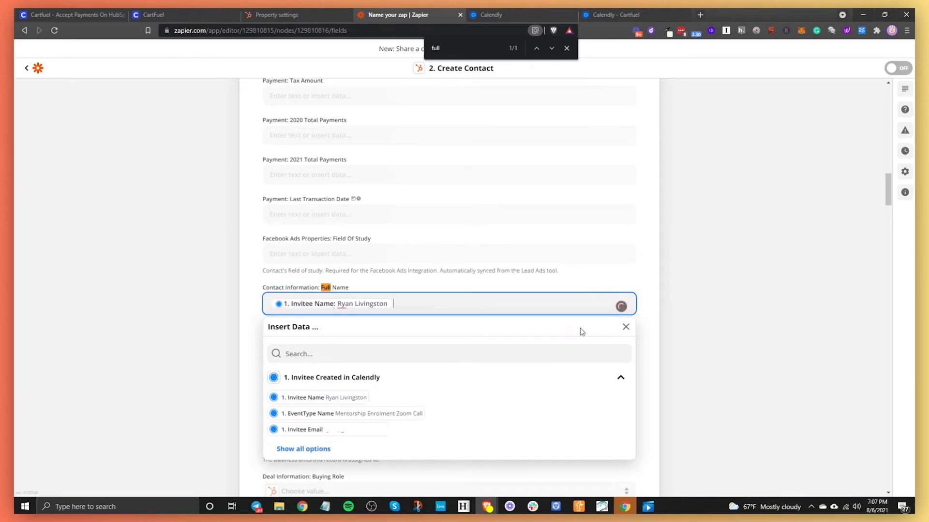
click(649, 339)
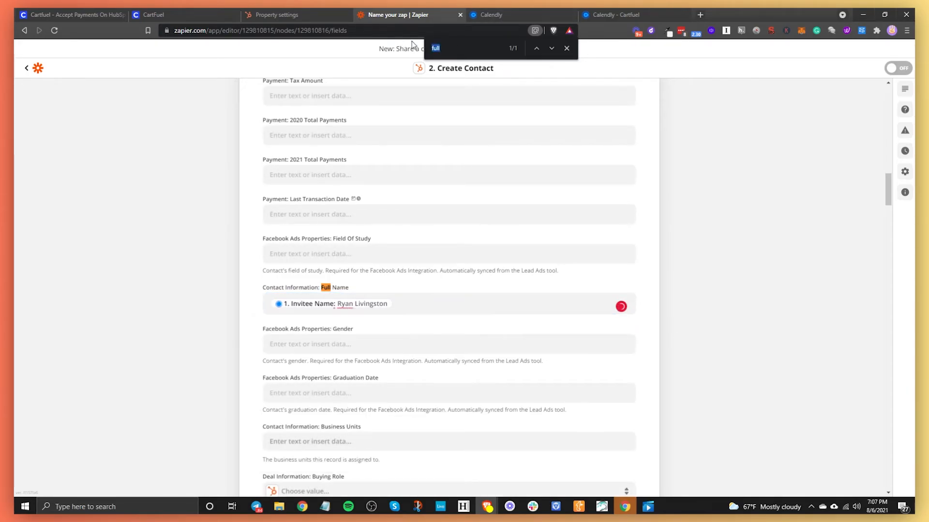
- Find the Contact Information: Last Name field by searching "last name" and map it to the Calendly Invitee Last Name
text(last )
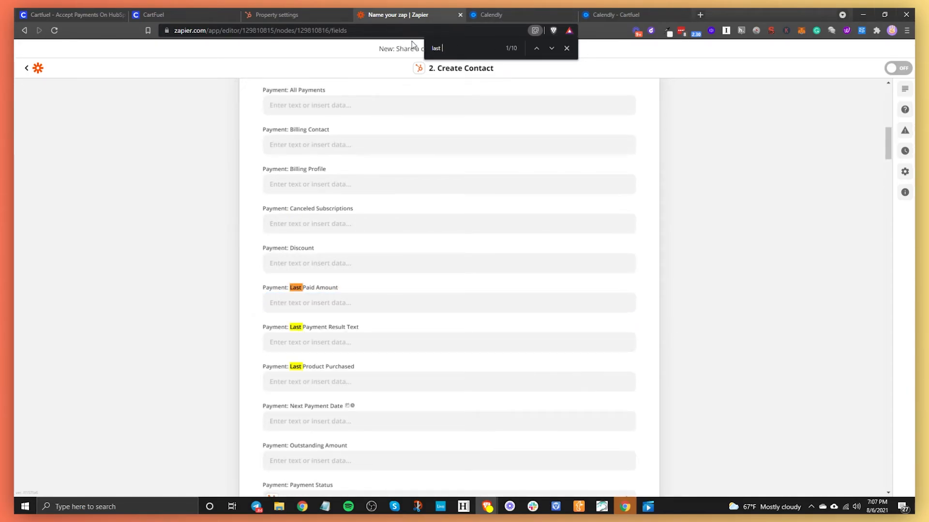
text(name)
click(306, 303)
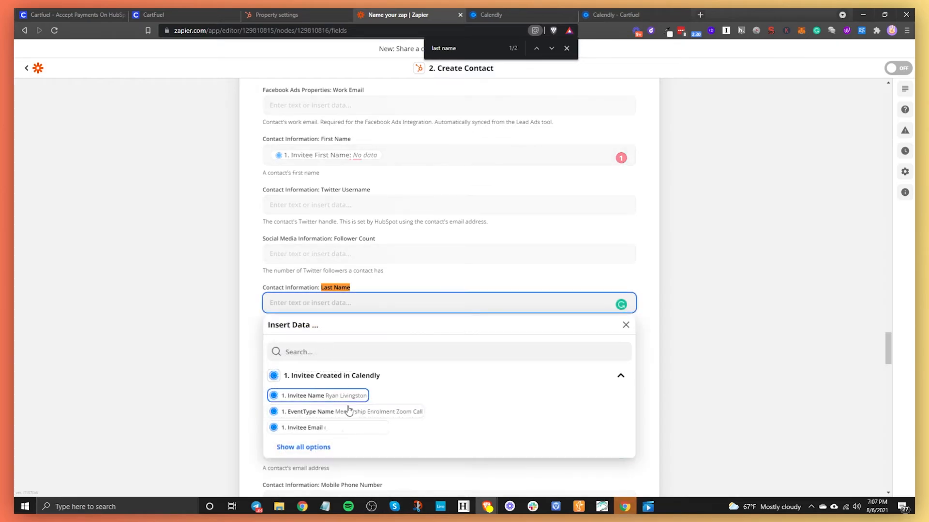
click(312, 445)
click(325, 460)
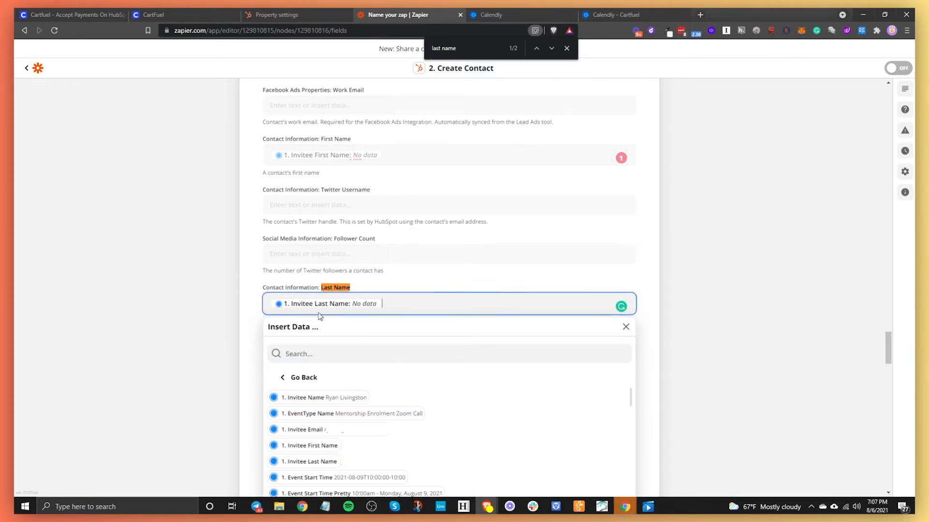
click(693, 348)
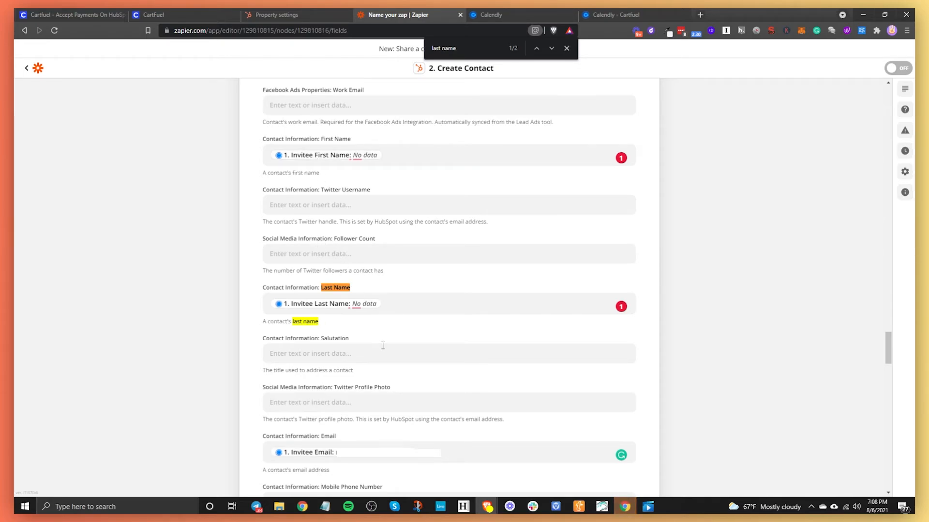
scroll(383, 345, down, 20)
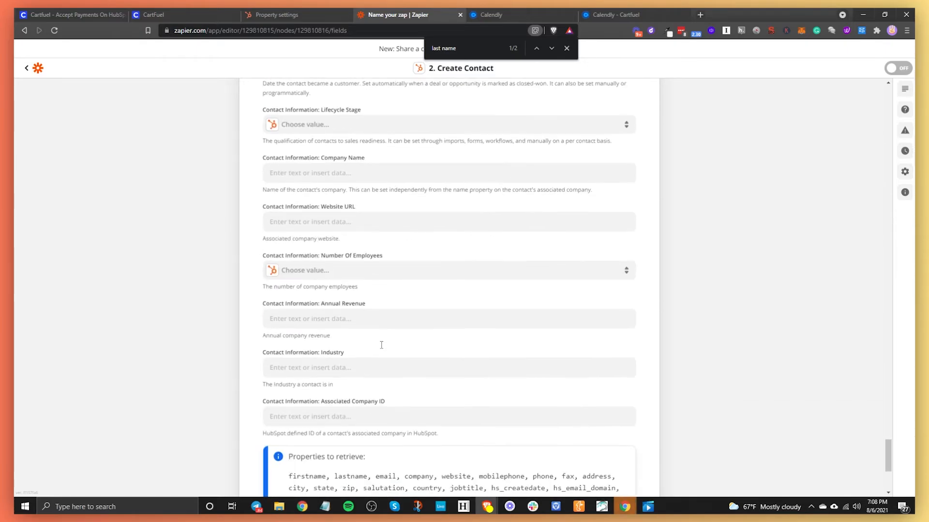
scroll(383, 344, up, 15)
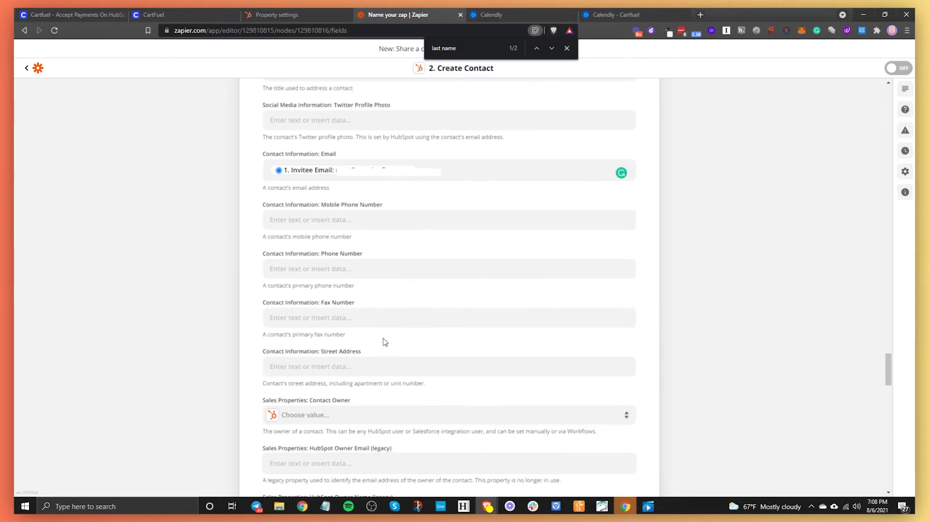
- Close the page search and review the Create Contact action's fields, including the mapped First Name, Last Name and Email
scroll(383, 338, up, 5)
scroll(391, 341, down, 10)
scroll(404, 344, down, 10)
click(567, 48)
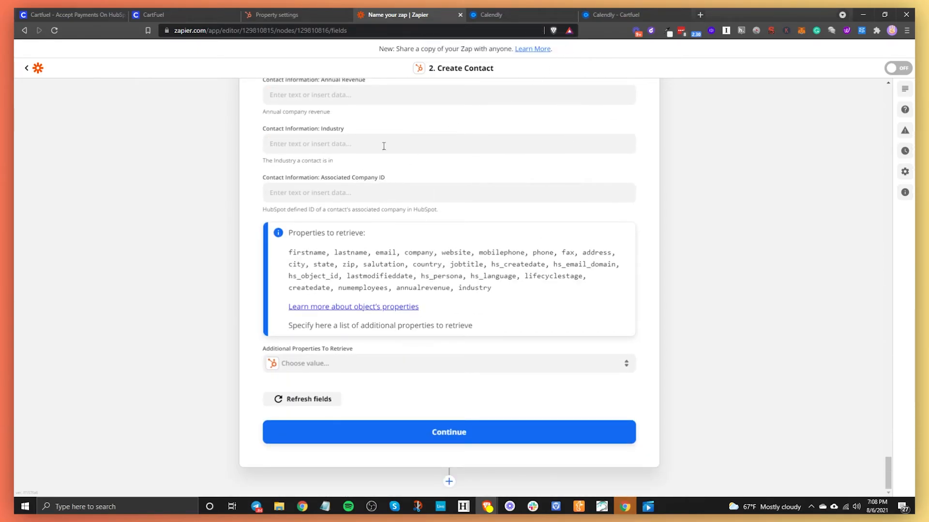
scroll(318, 270, up, 5)
scroll(319, 269, up, 15)
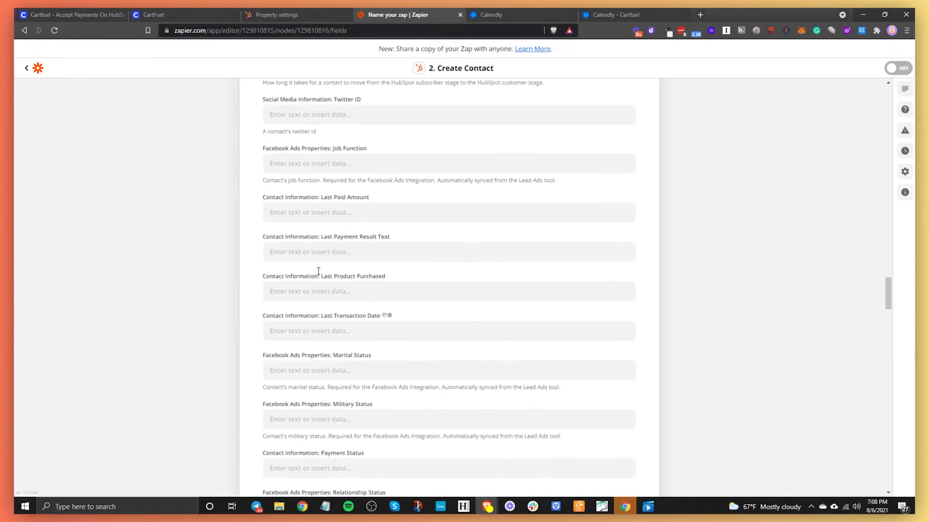
scroll(319, 274, up, 4)
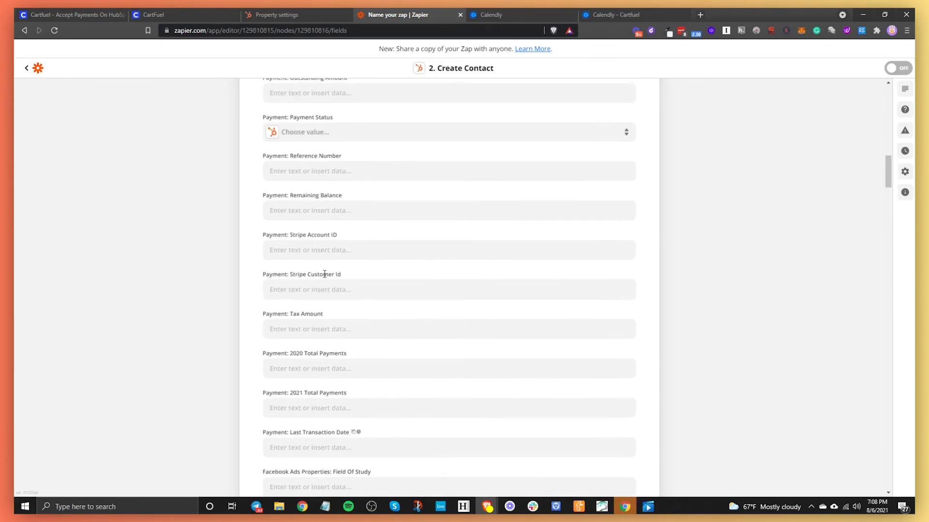
scroll(283, 272, up, 10)
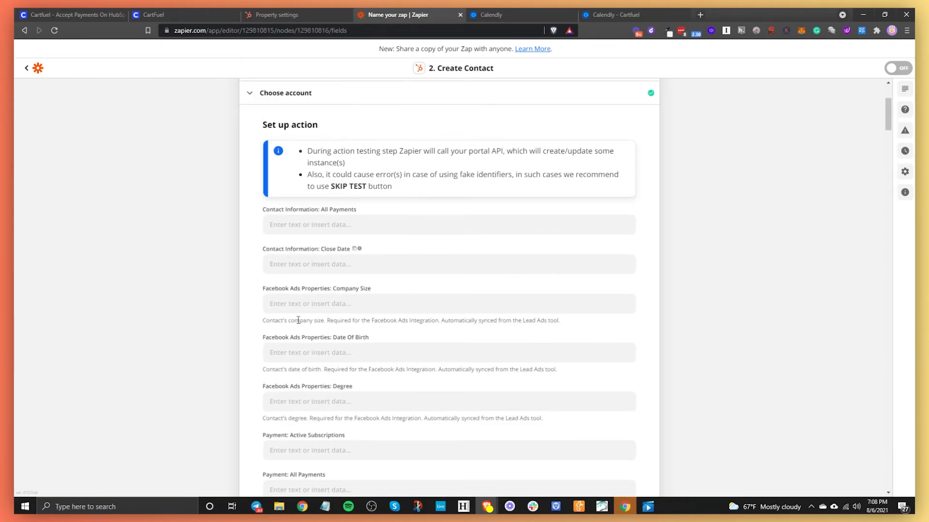
scroll(328, 304, down, 20)
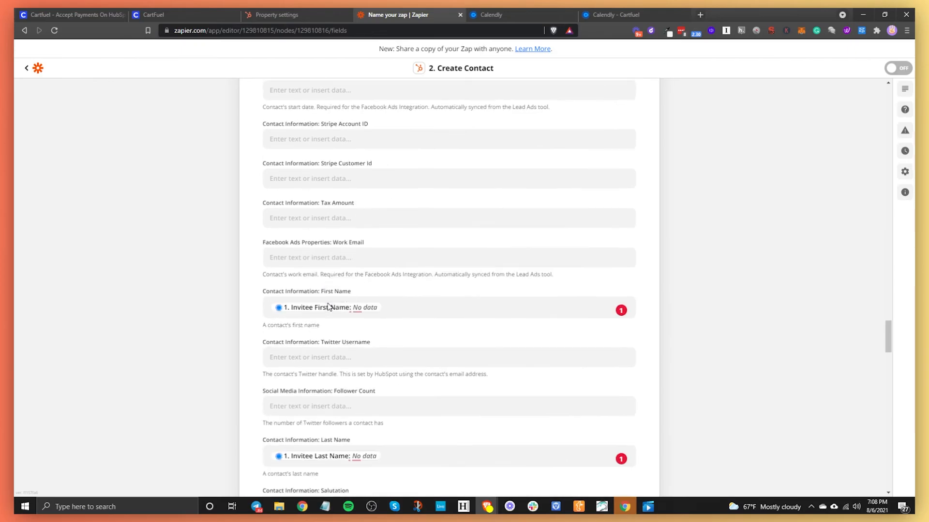
scroll(328, 306, down, 15)
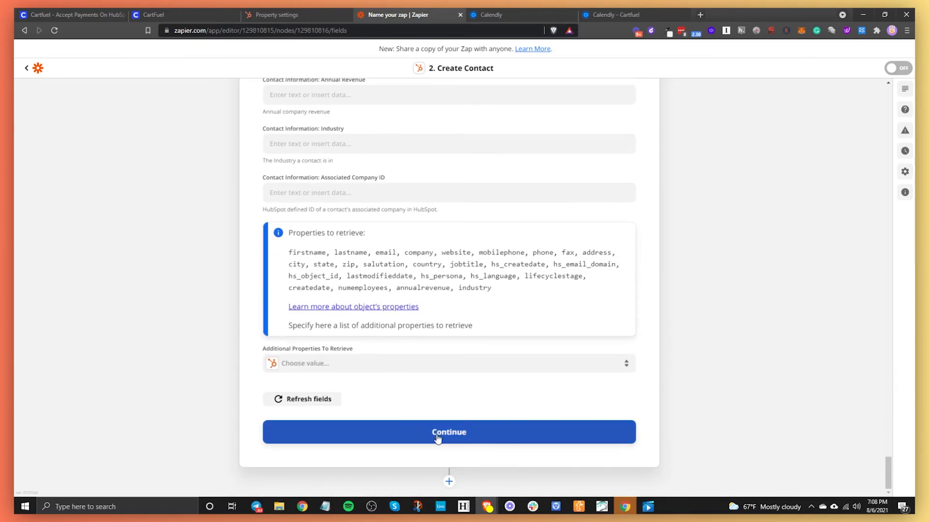
- Finish the action setup, send a test contact to HubSpot, and open the new contact's record in HubSpot
click(437, 436)
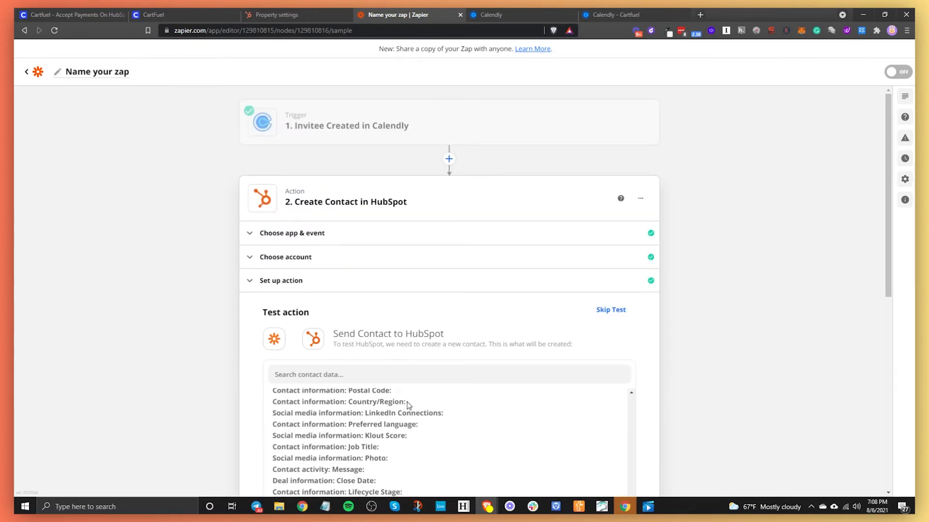
click(315, 436)
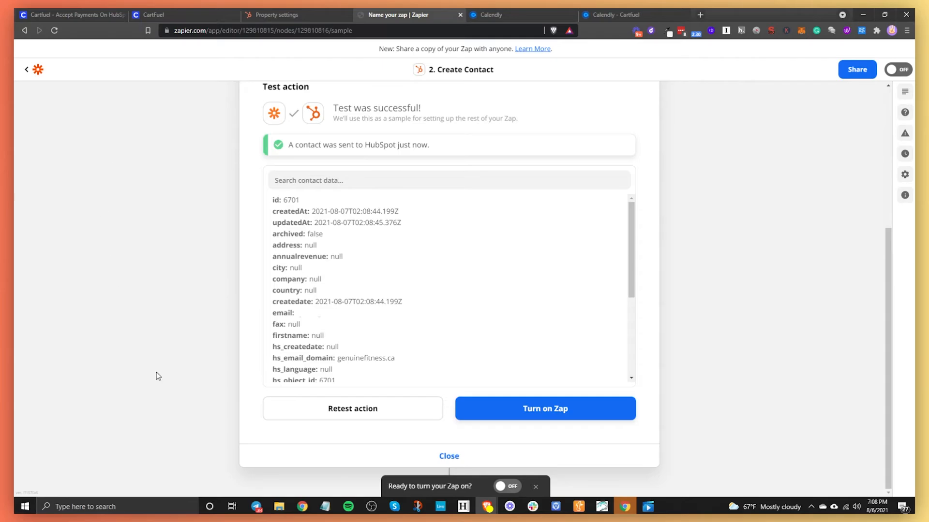
click(280, 17)
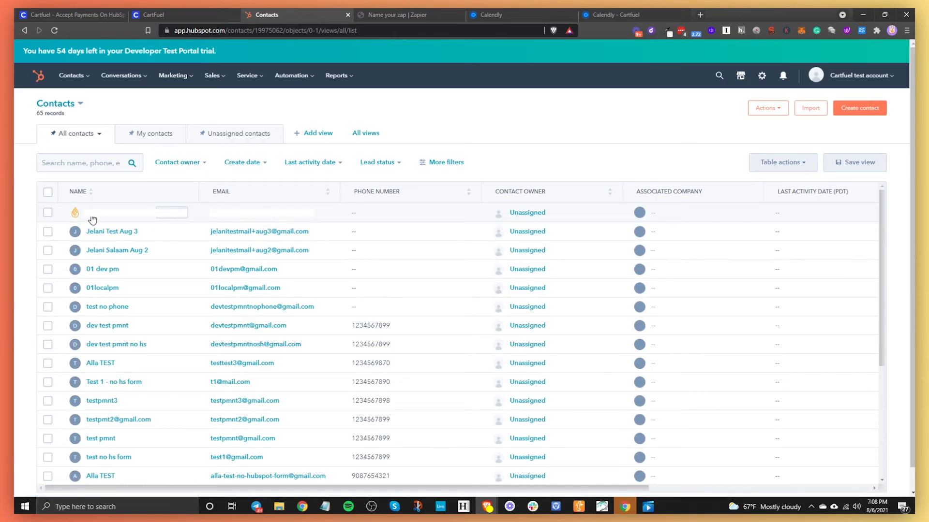
click(97, 219)
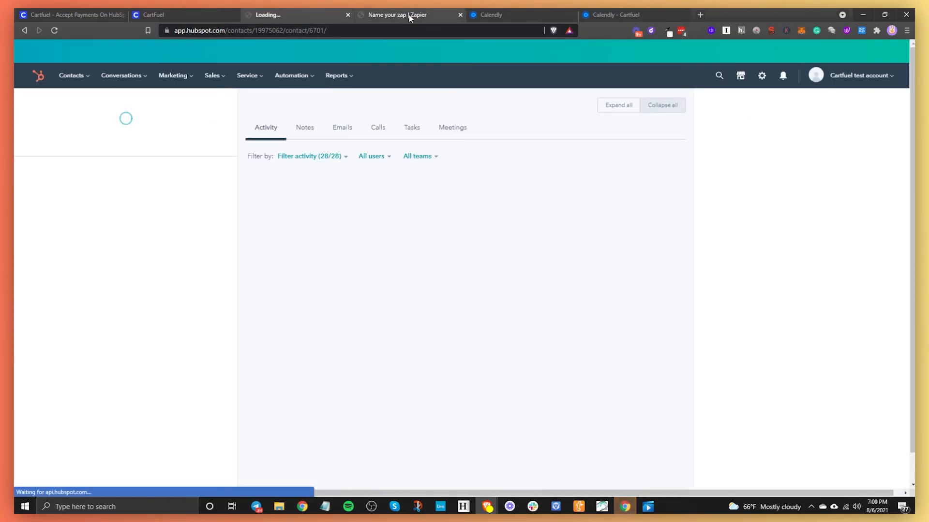
- Switch back to the Zapier zap and turn it on
click(409, 16)
click(545, 409)
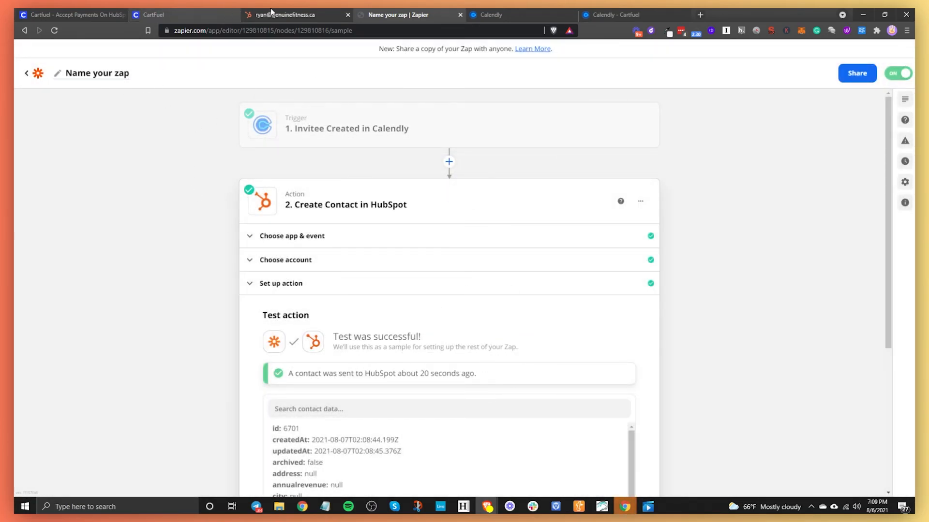
- Reopen the list of all contacts in HubSpot and return to the Zapier zap
click(286, 15)
click(43, 78)
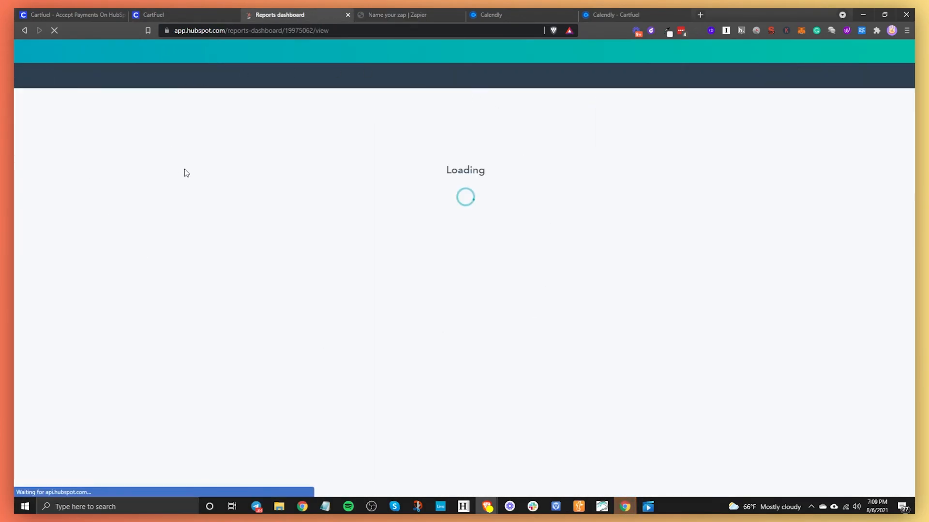
click(80, 75)
click(90, 104)
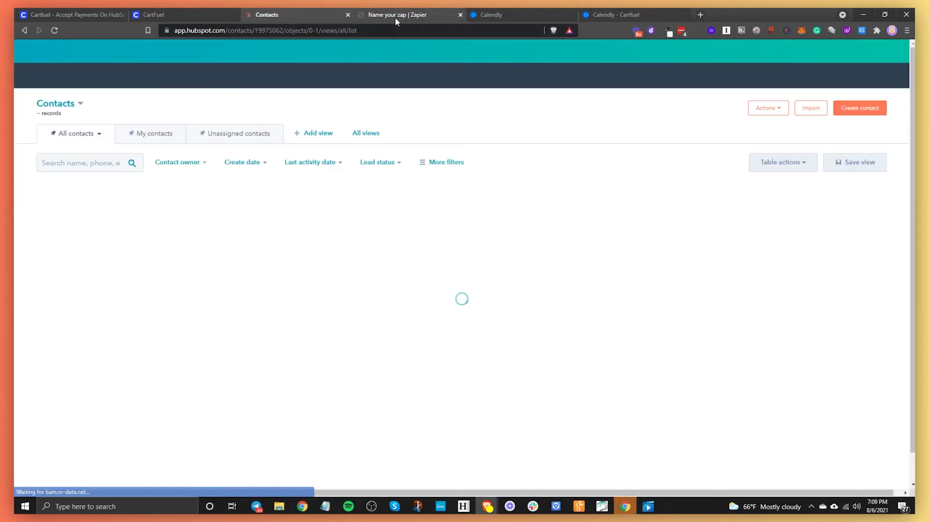
click(419, 14)
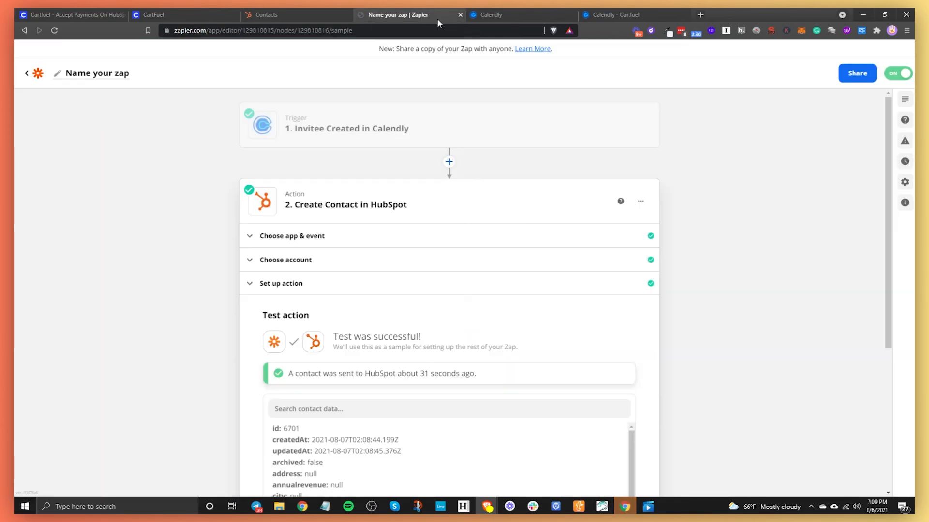